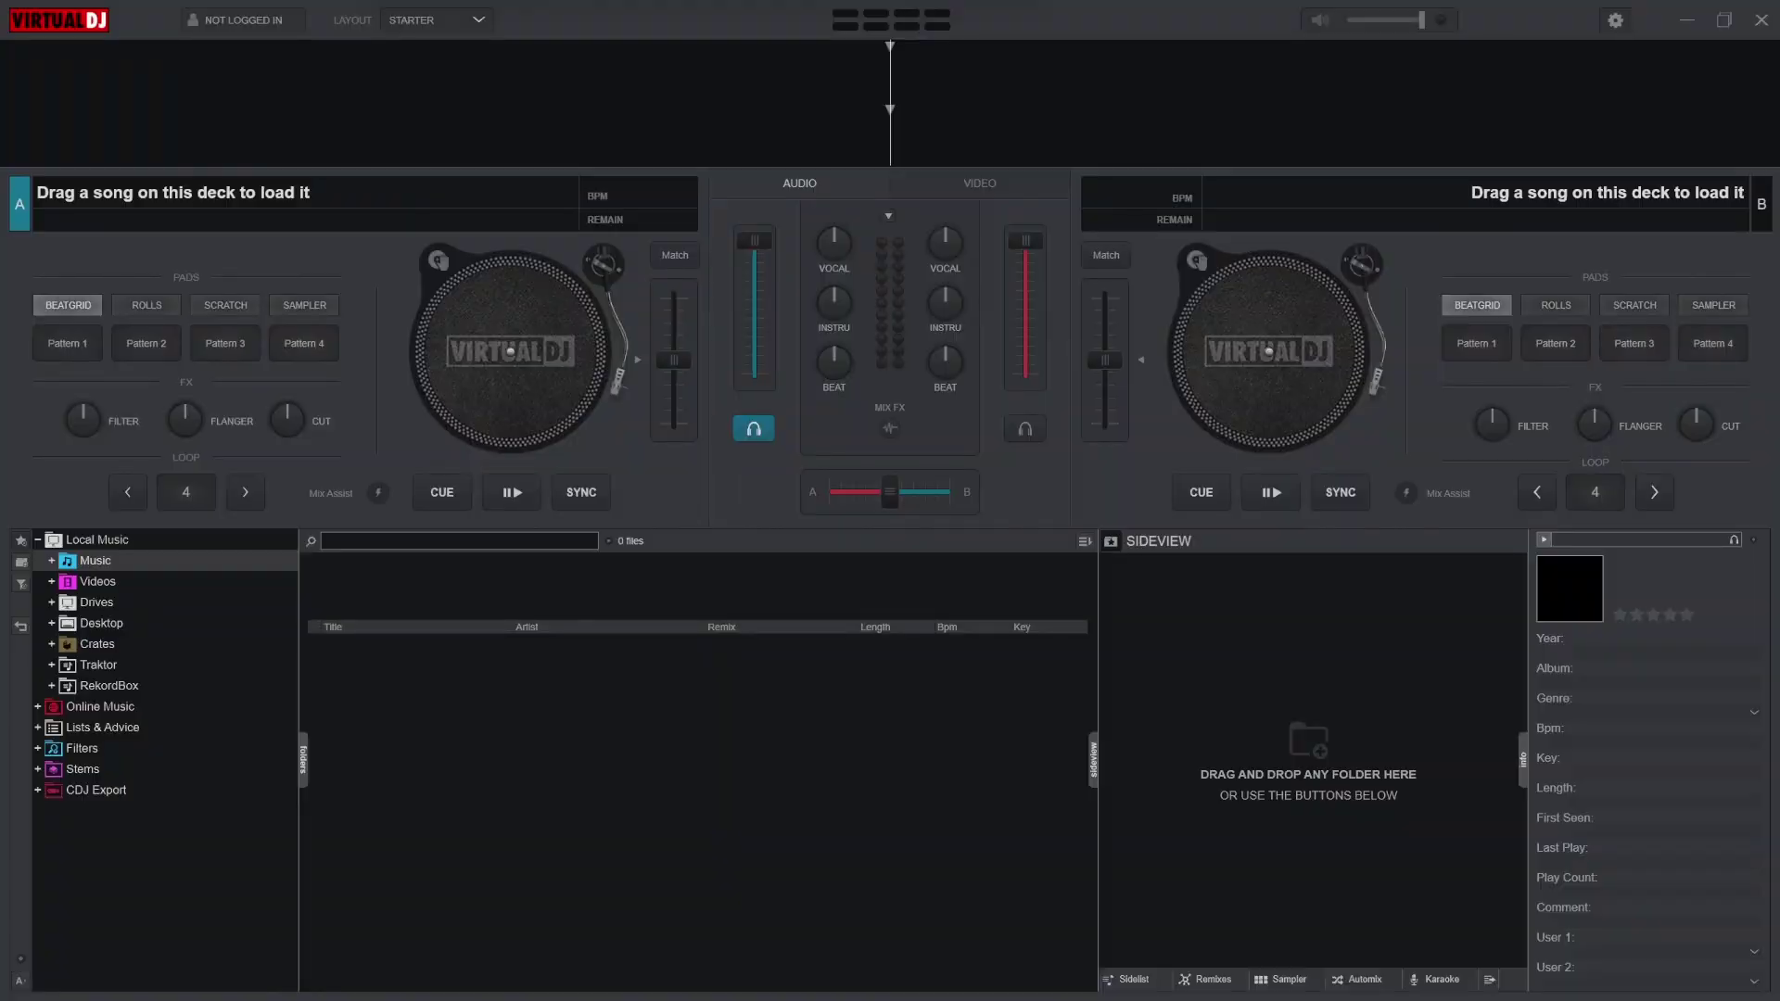
- Open the audio settings, set the output hardware to Computer Audio, and open the master output's device choices
{"action": "left_click", "coordinate": [1614, 21]}
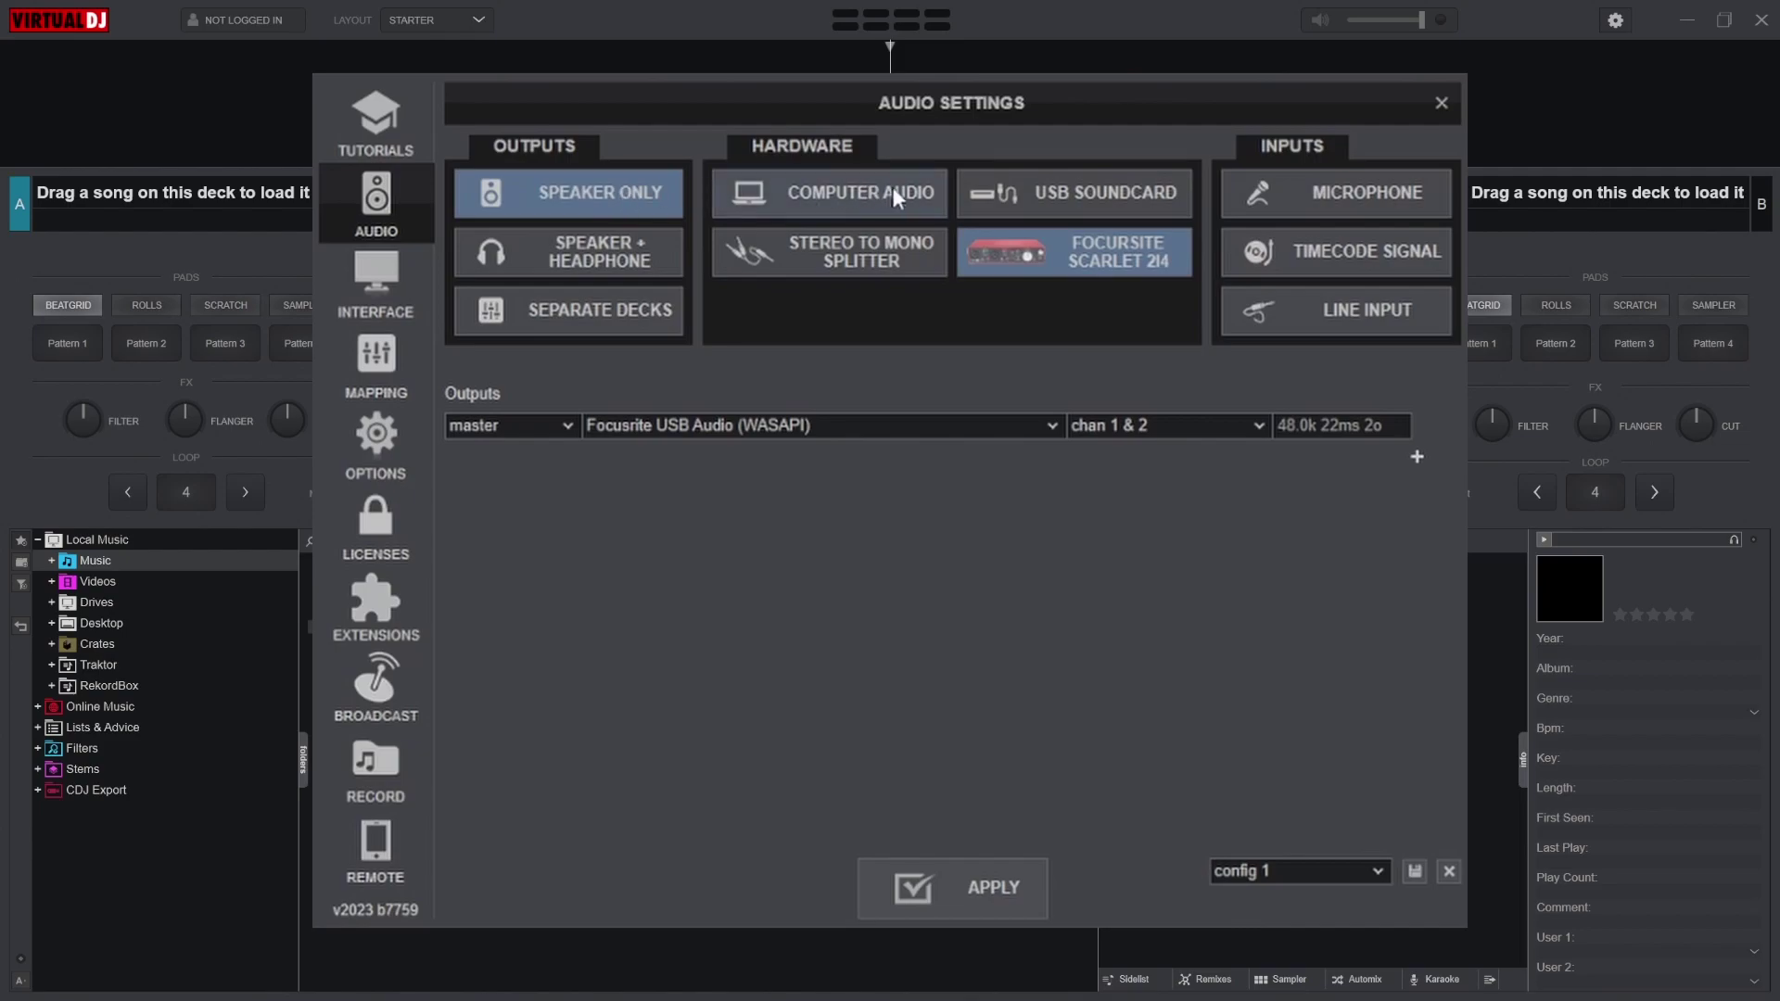
{"action": "left_click", "coordinate": [854, 196]}
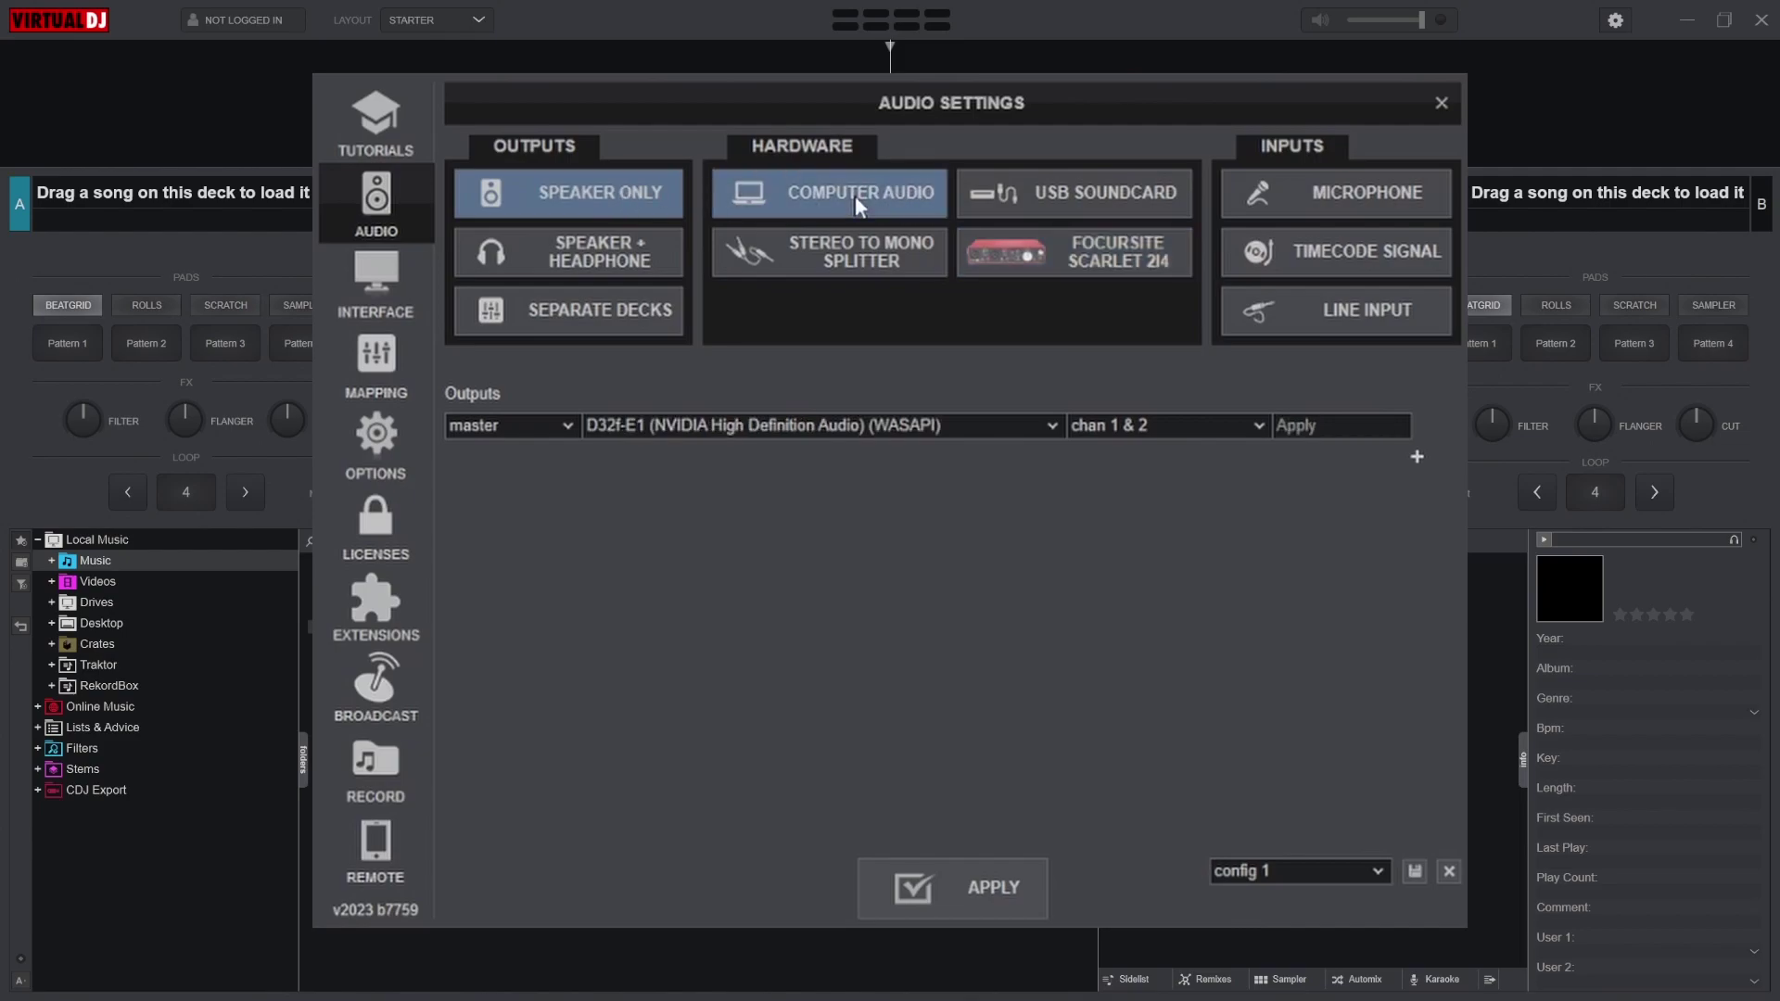
{"action": "left_click", "coordinate": [849, 425]}
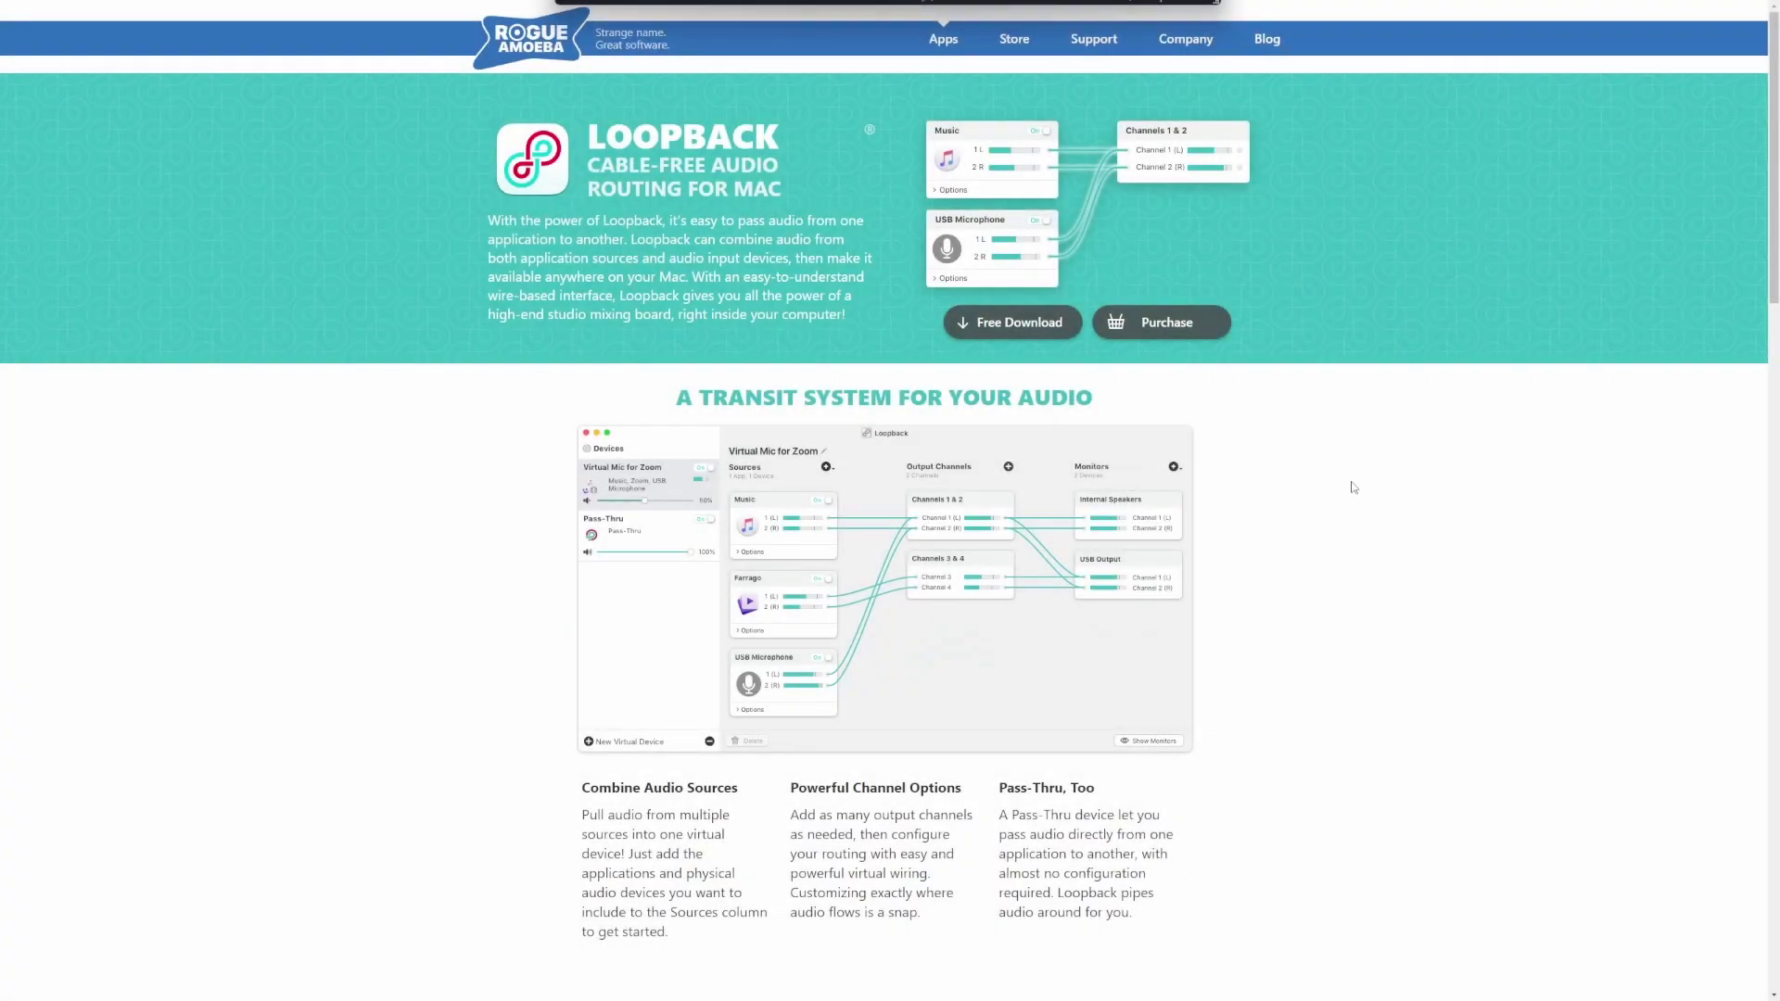
- Switch to Rogue Amoeba's Loopback, review its product page, and add a new virtual device in the application
{"action": "scroll", "coordinate": [1766, 227], "scroll_direction": "down", "scroll_amount": 3}
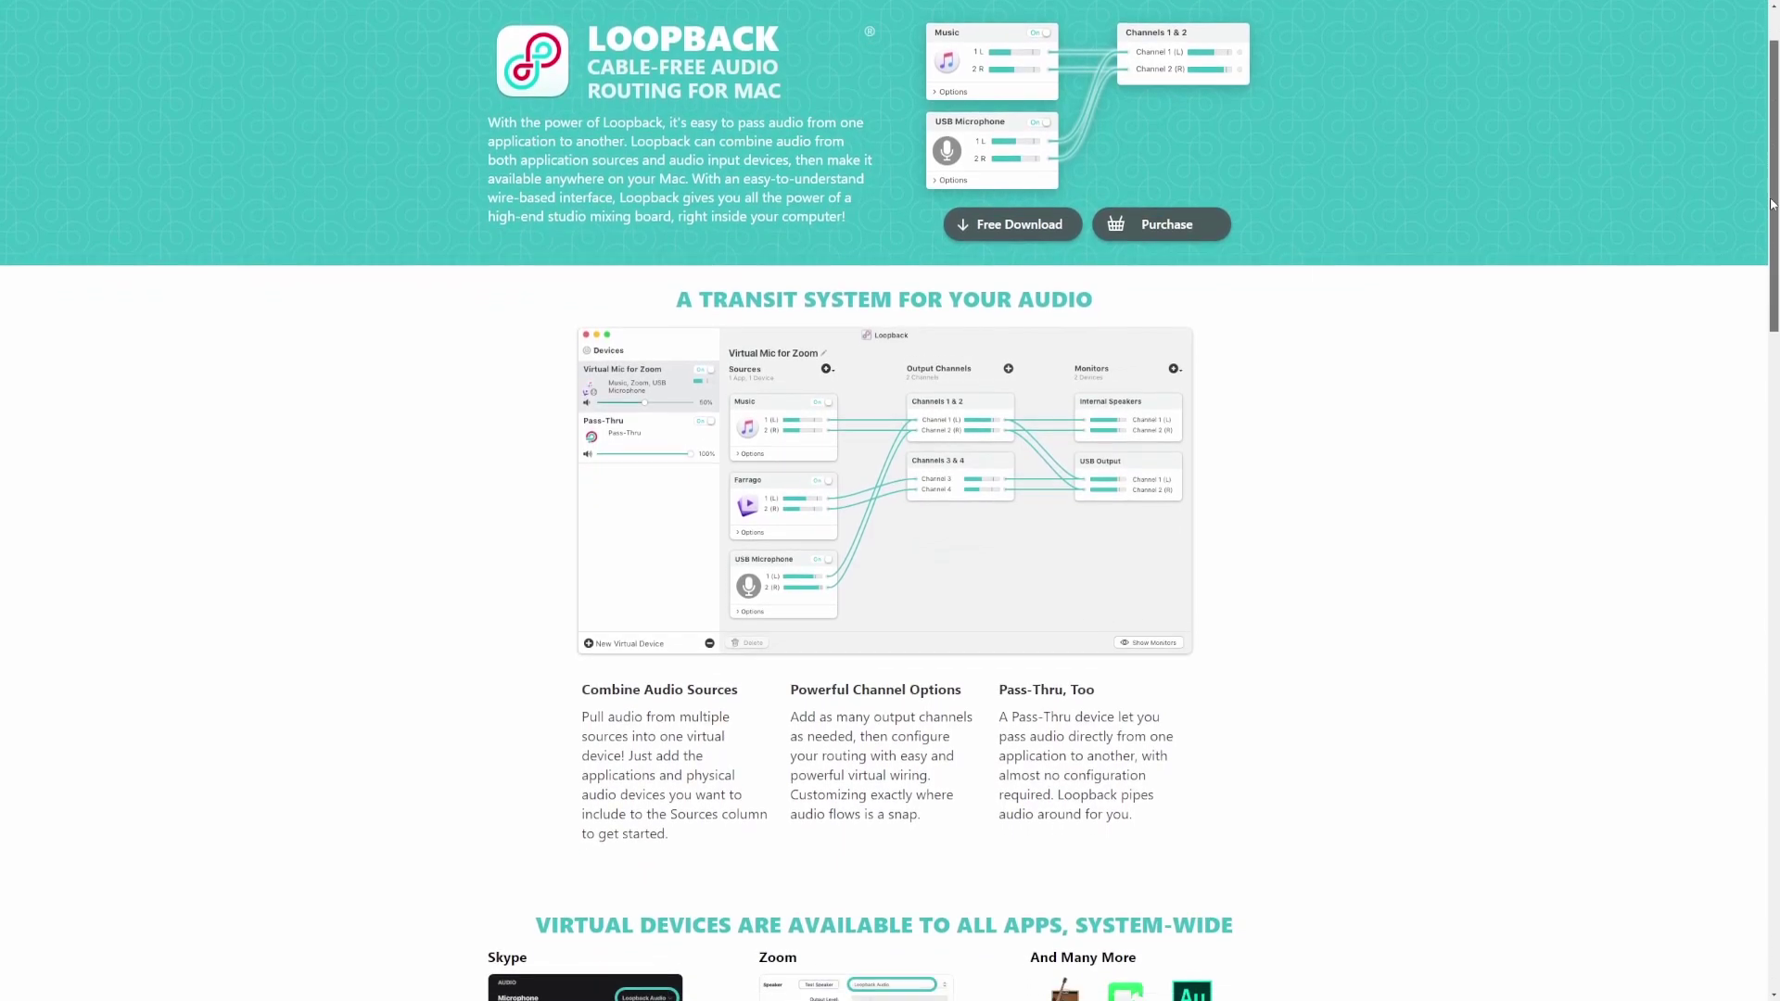
{"action": "left_click_drag", "start_coordinate": [1771, 230], "coordinate": [1769, 562]}
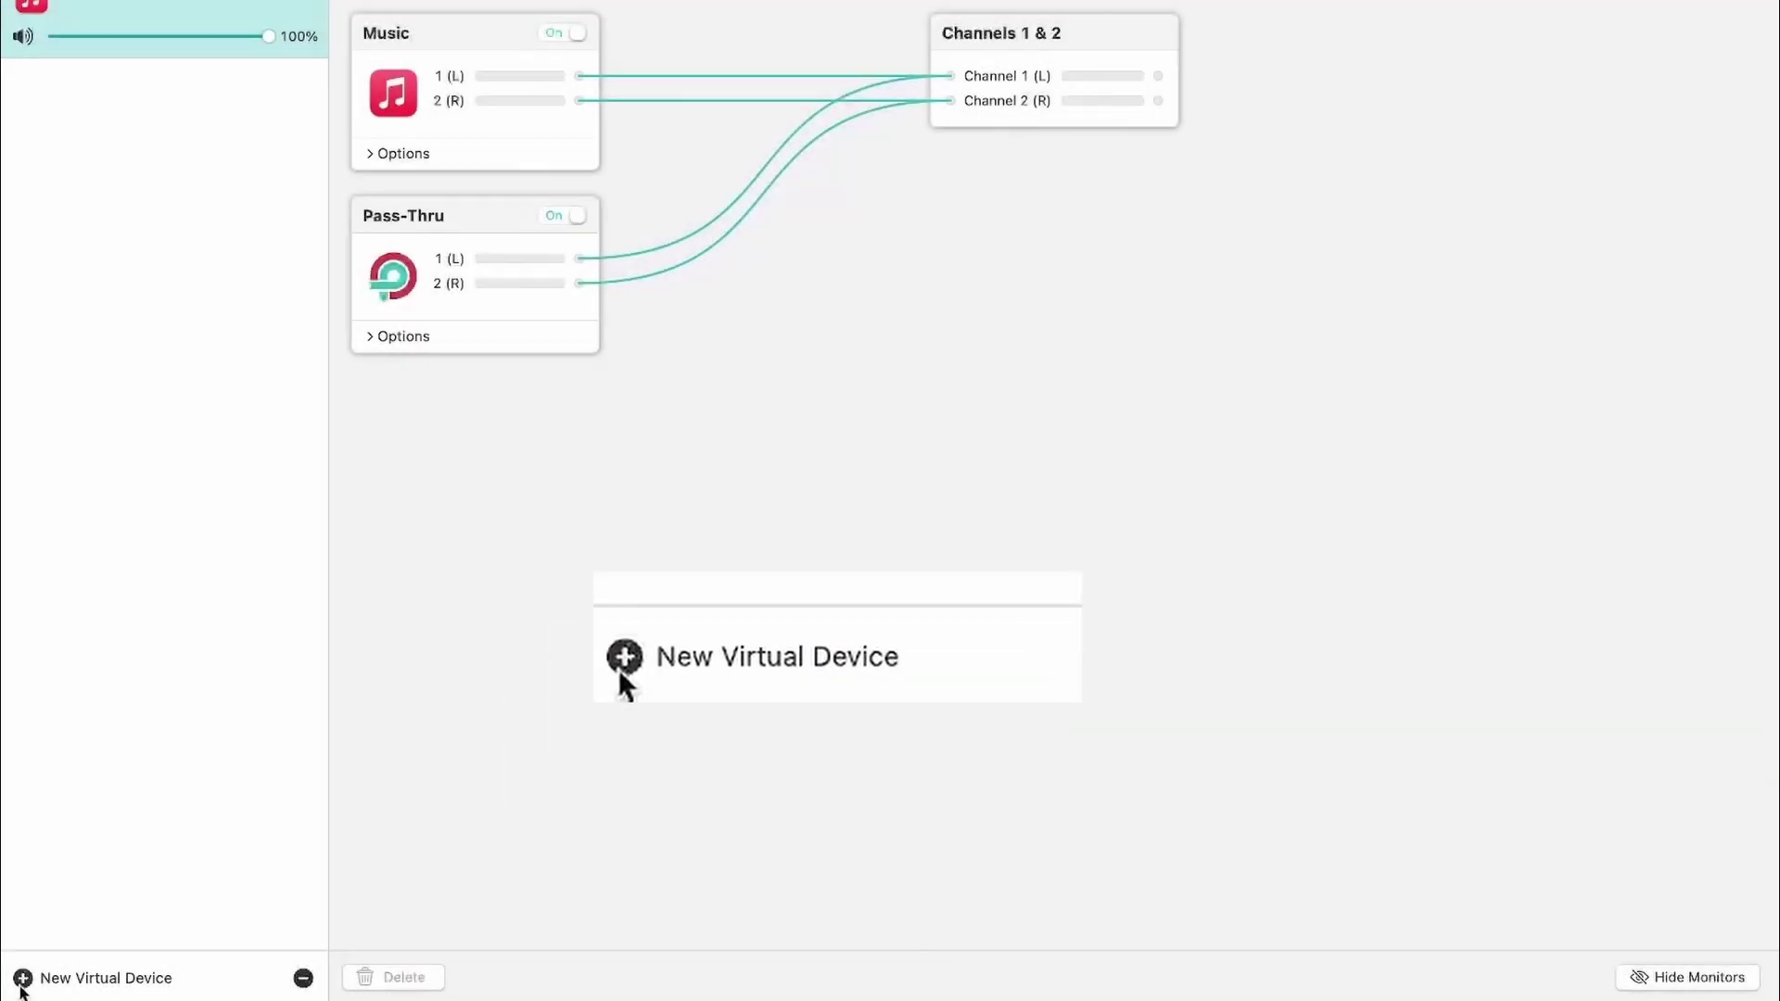
{"action": "left_click", "coordinate": [23, 979]}
{"action": "left_click", "coordinate": [181, 79]}
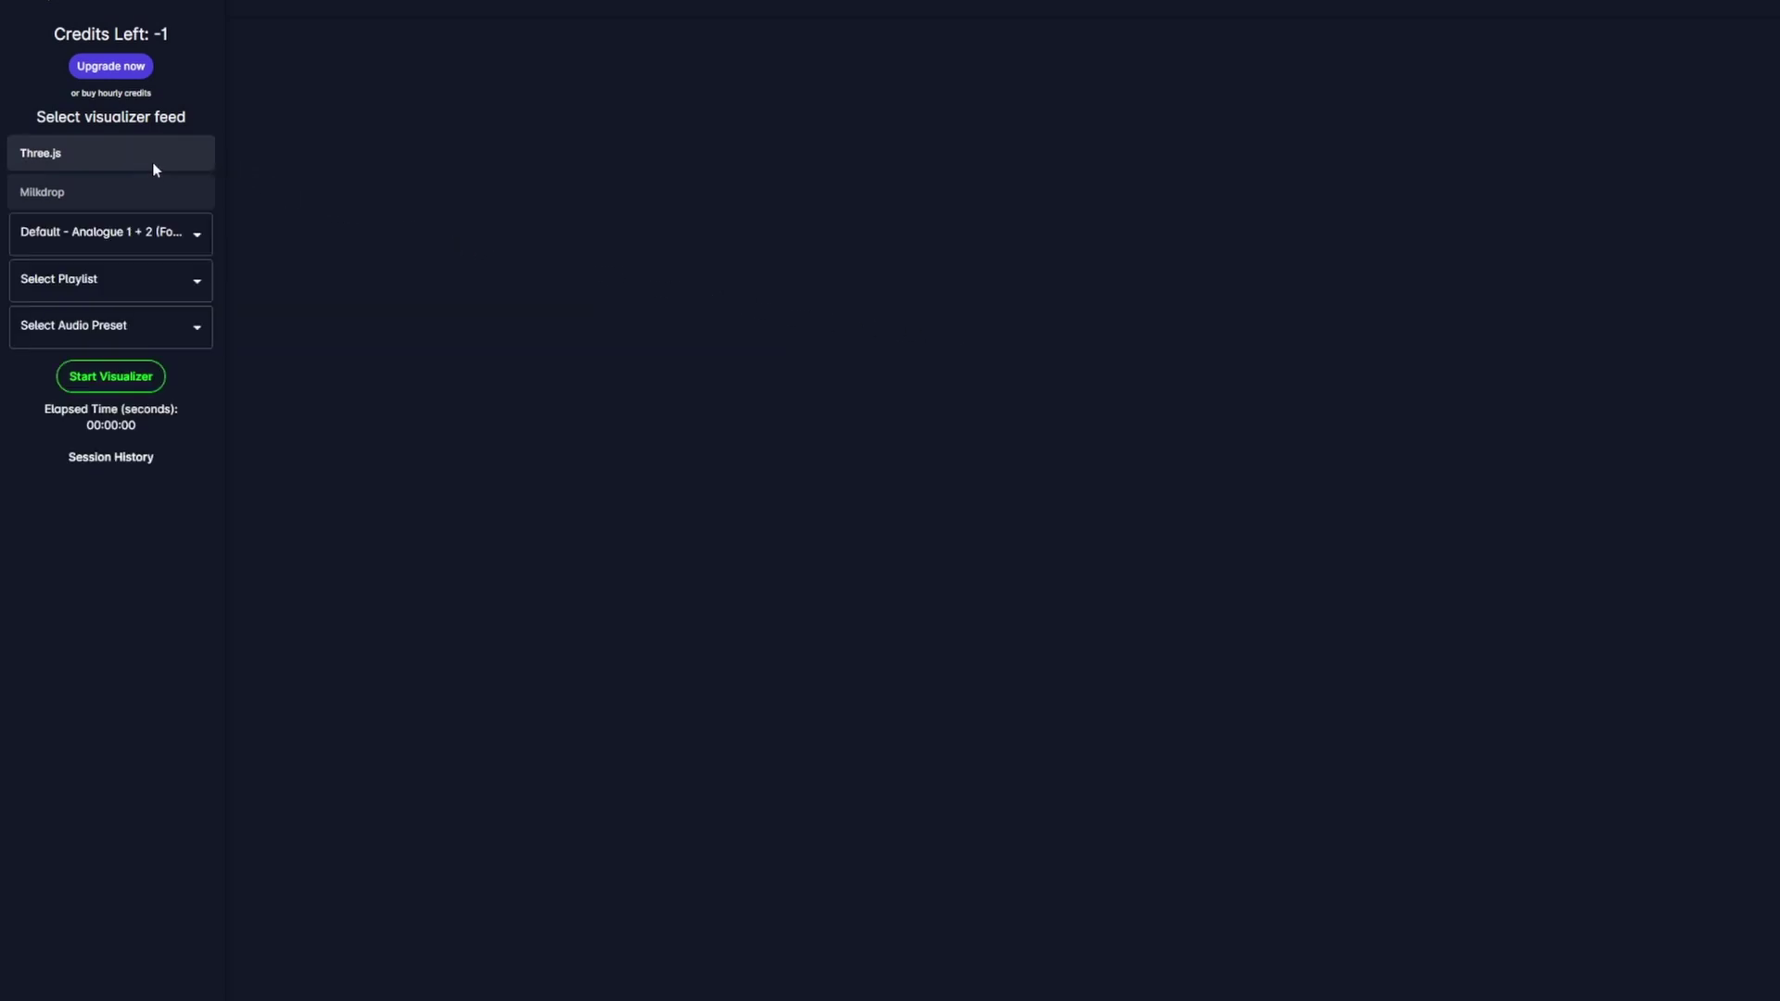
- Switch to SYQEL and set its audio input to Line 1 (Virtual Audio Cable), or to Loopback Audio (Virtual) on the Mac
{"action": "left_click", "coordinate": [147, 234]}
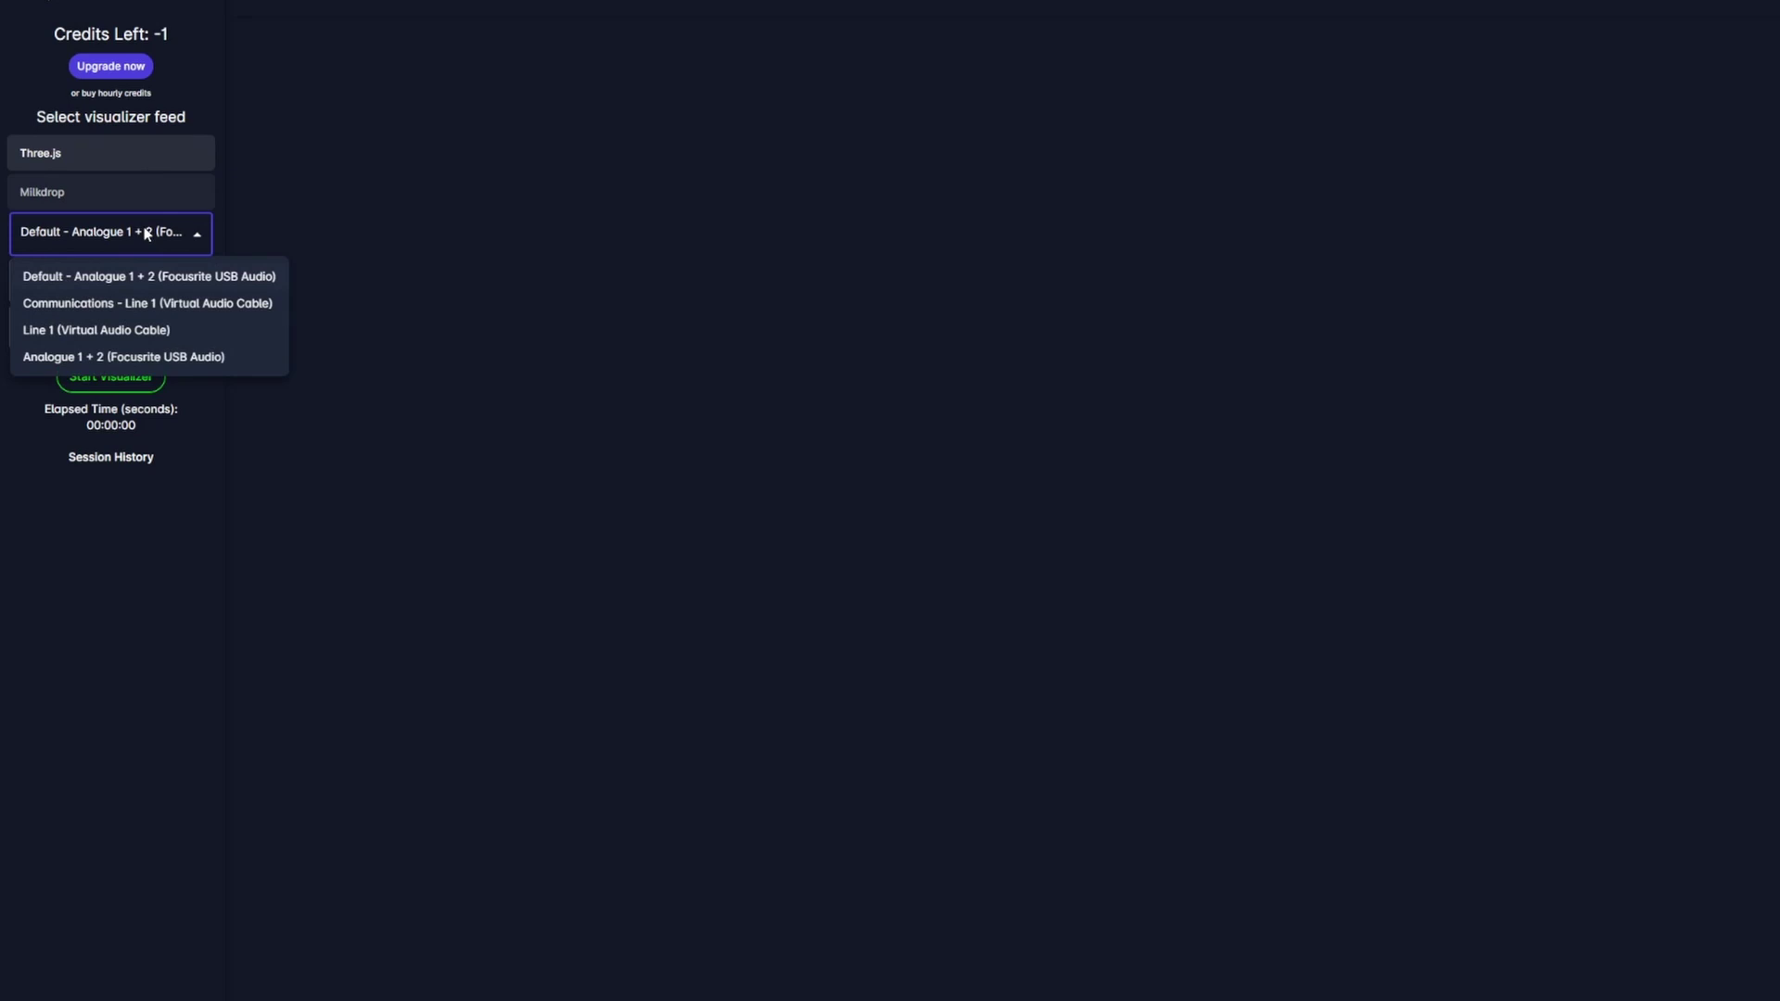
{"action": "left_click", "coordinate": [139, 331]}
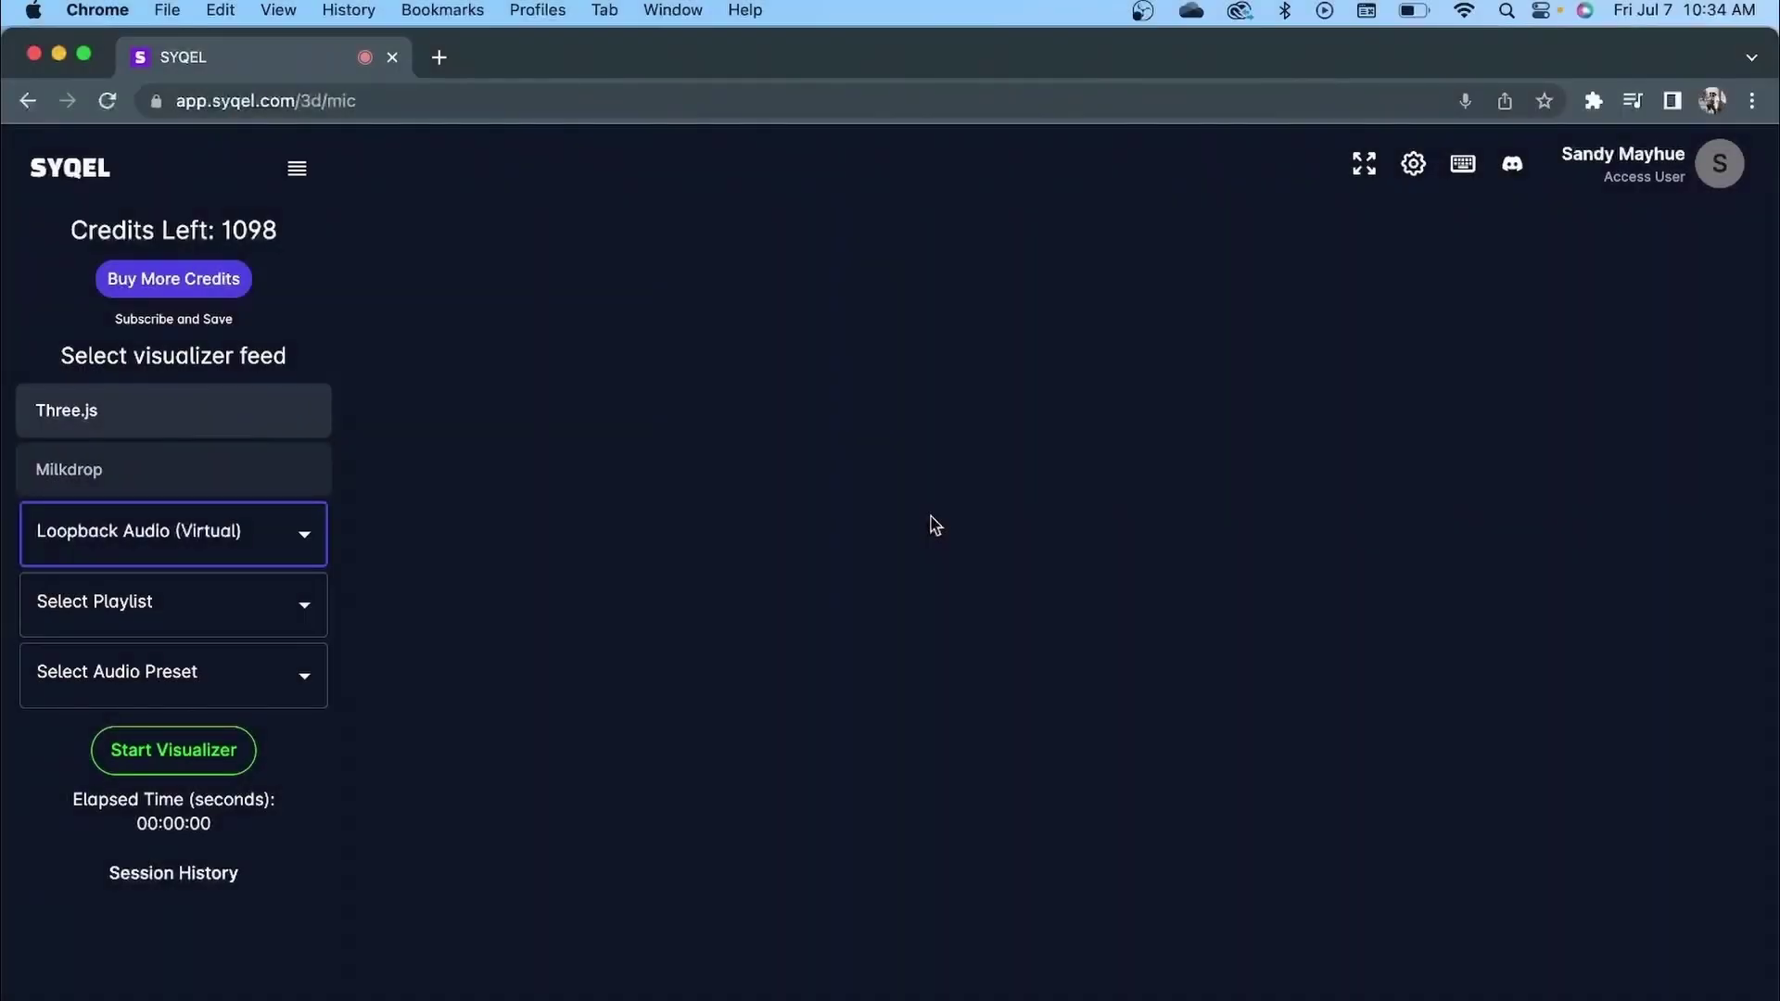
{"action": "left_click", "coordinate": [147, 530]}
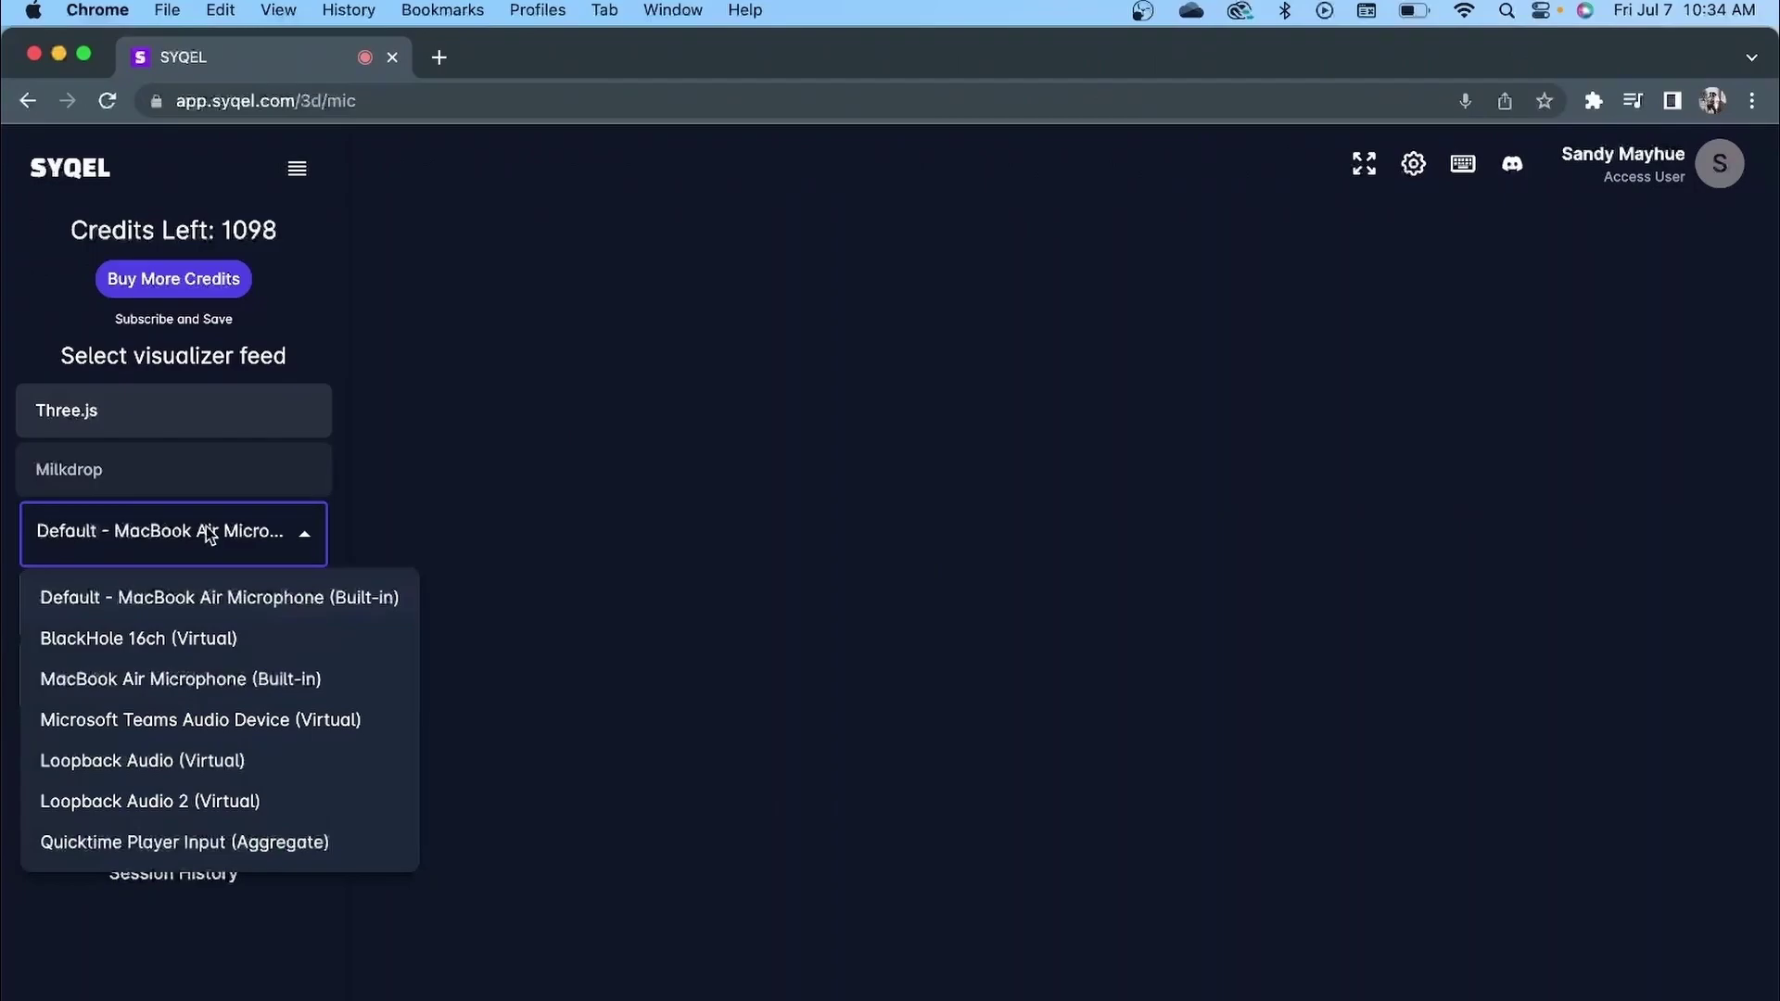
{"action": "left_click", "coordinate": [198, 777]}
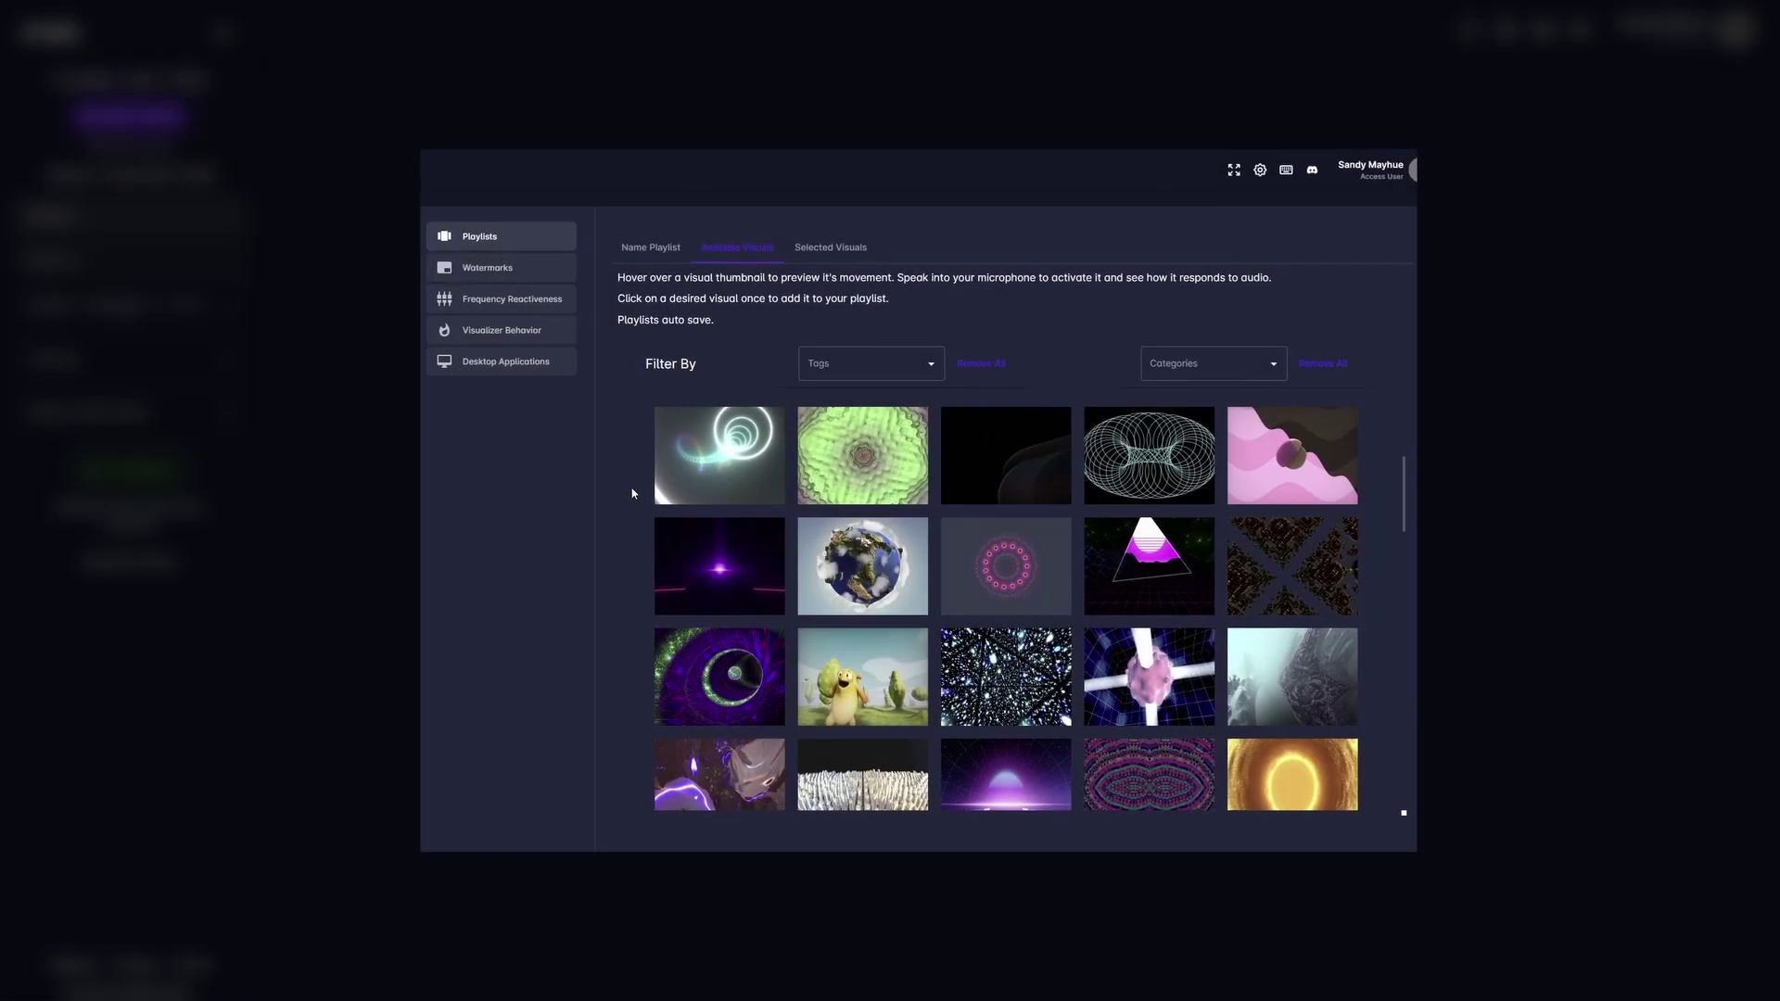
- View the playlist's selected visuals, and open the playlist choices for the visualizer feed
{"action": "left_click", "coordinate": [831, 256]}
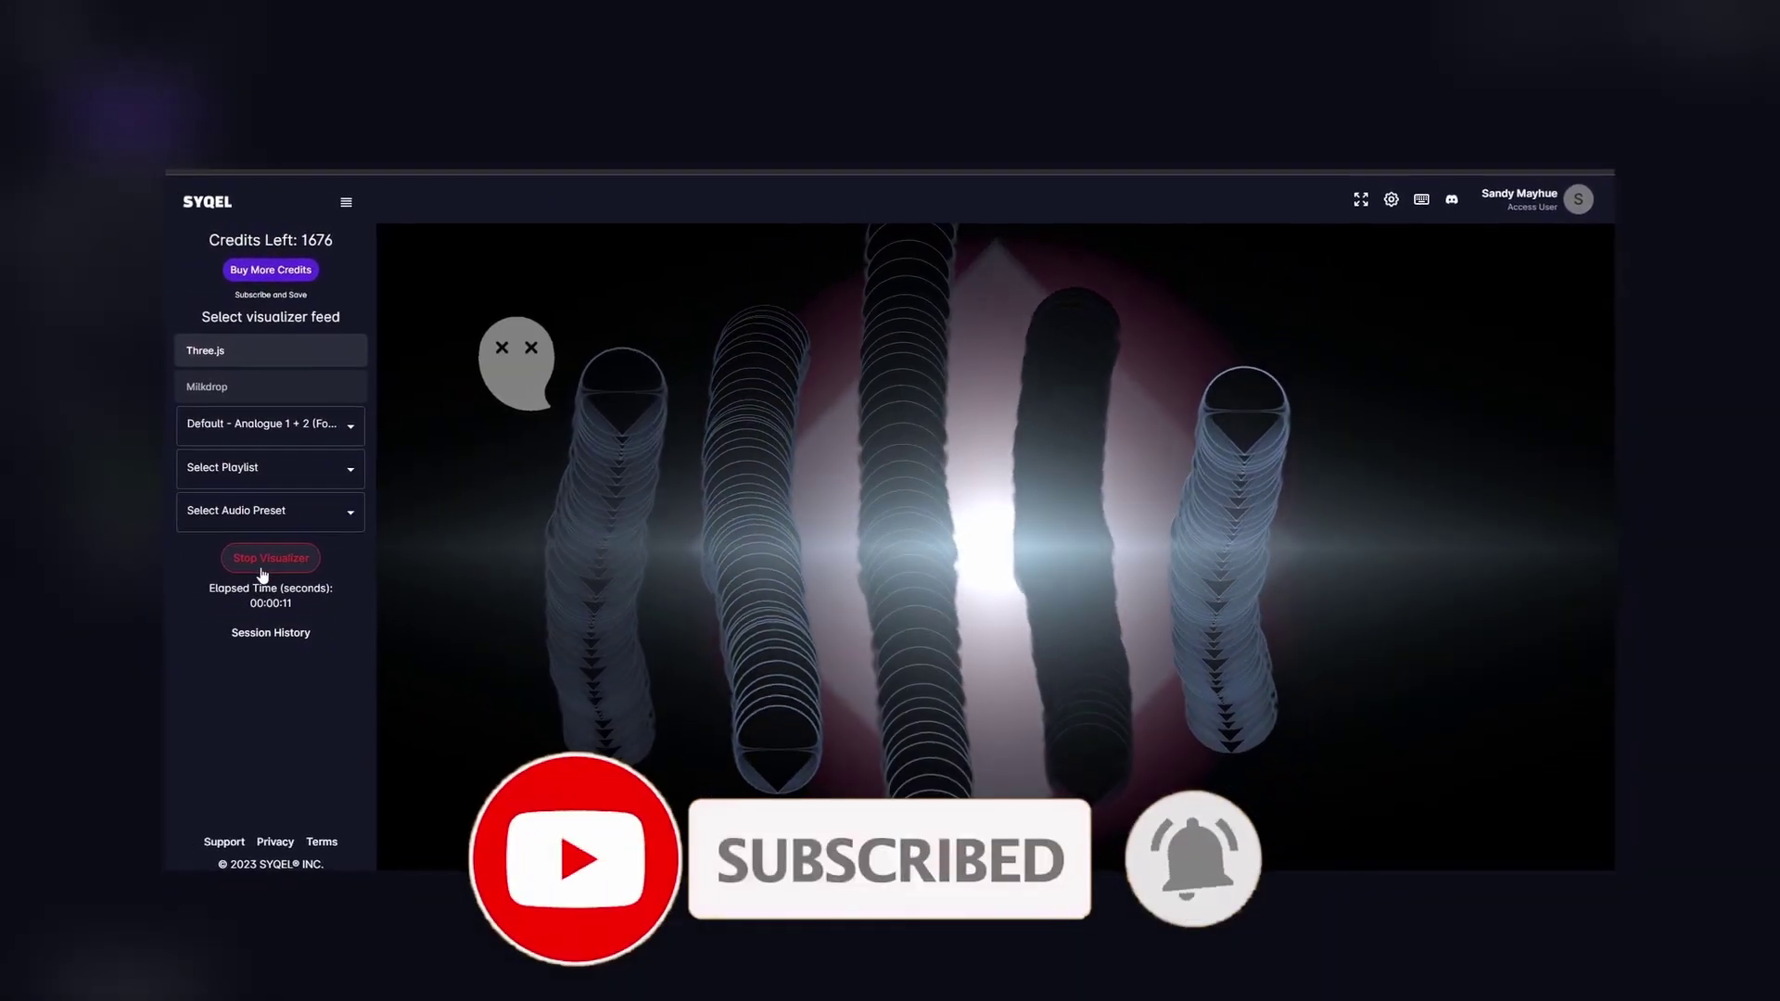
{"action": "left_click", "coordinate": [254, 470]}
{"action": "left_click", "coordinate": [305, 820]}
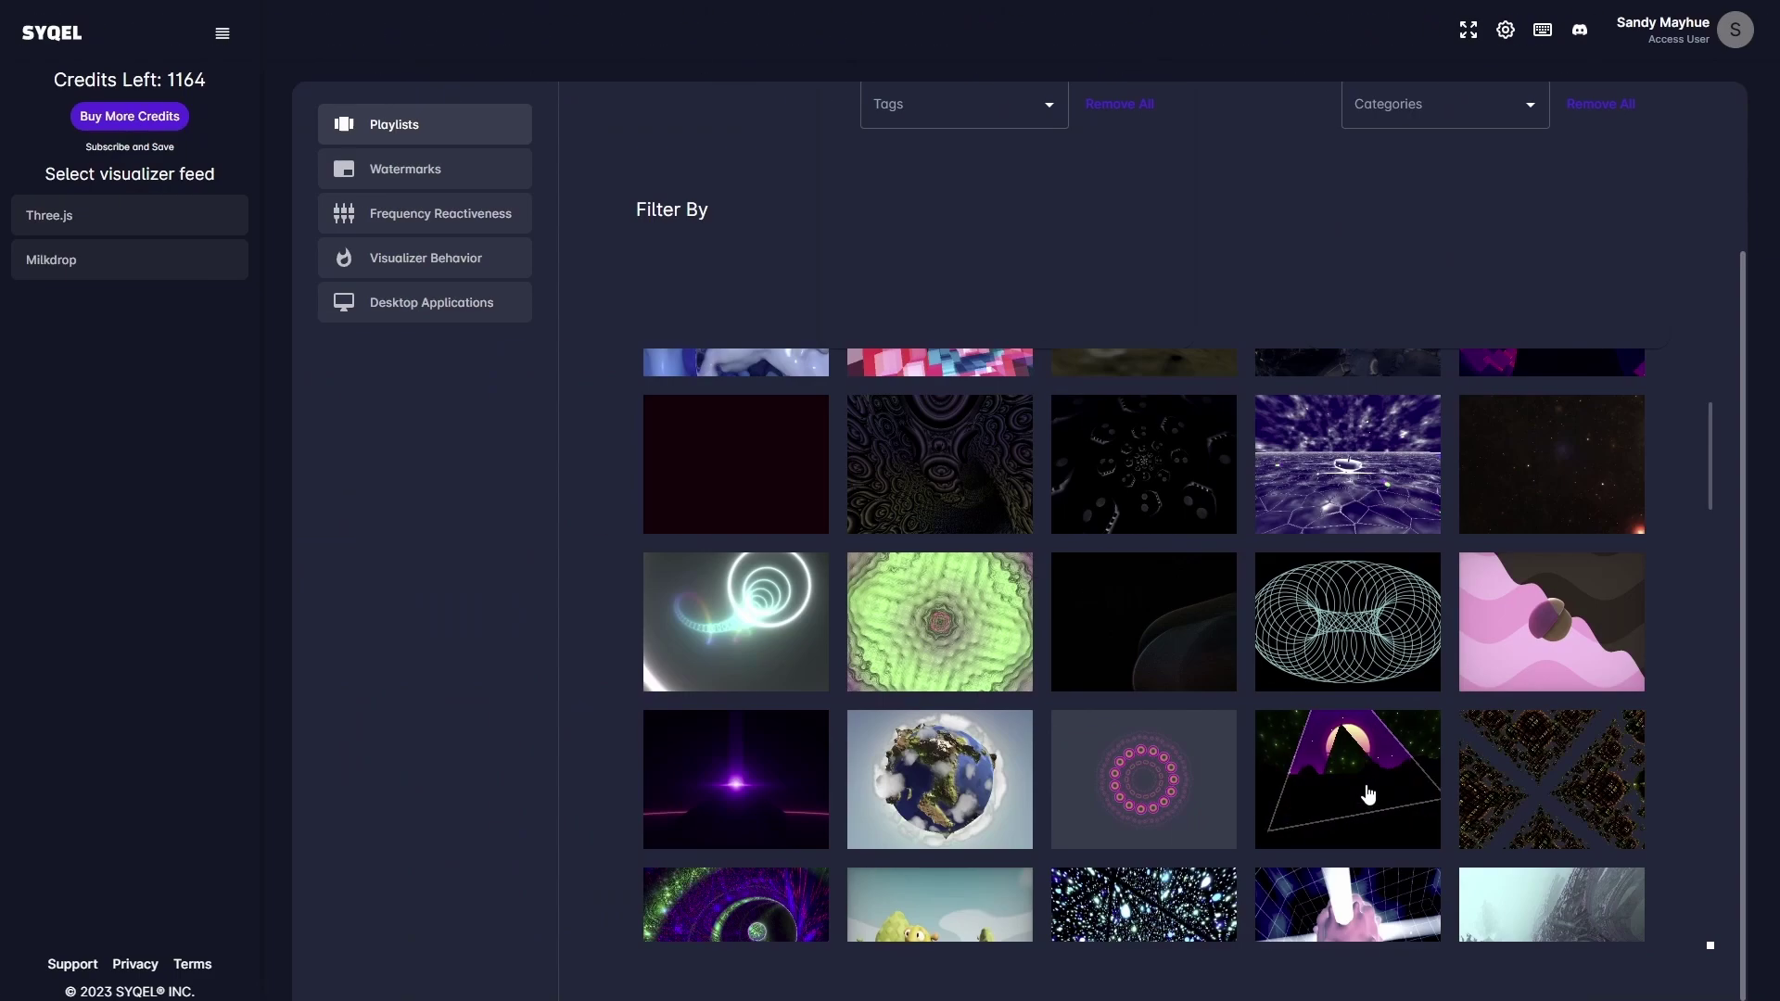
- Browse the thumbnails of the available visuals in the playlist settings and preview their movement
{"action": "scroll", "coordinate": [1382, 787], "scroll_direction": "down", "scroll_amount": 10}
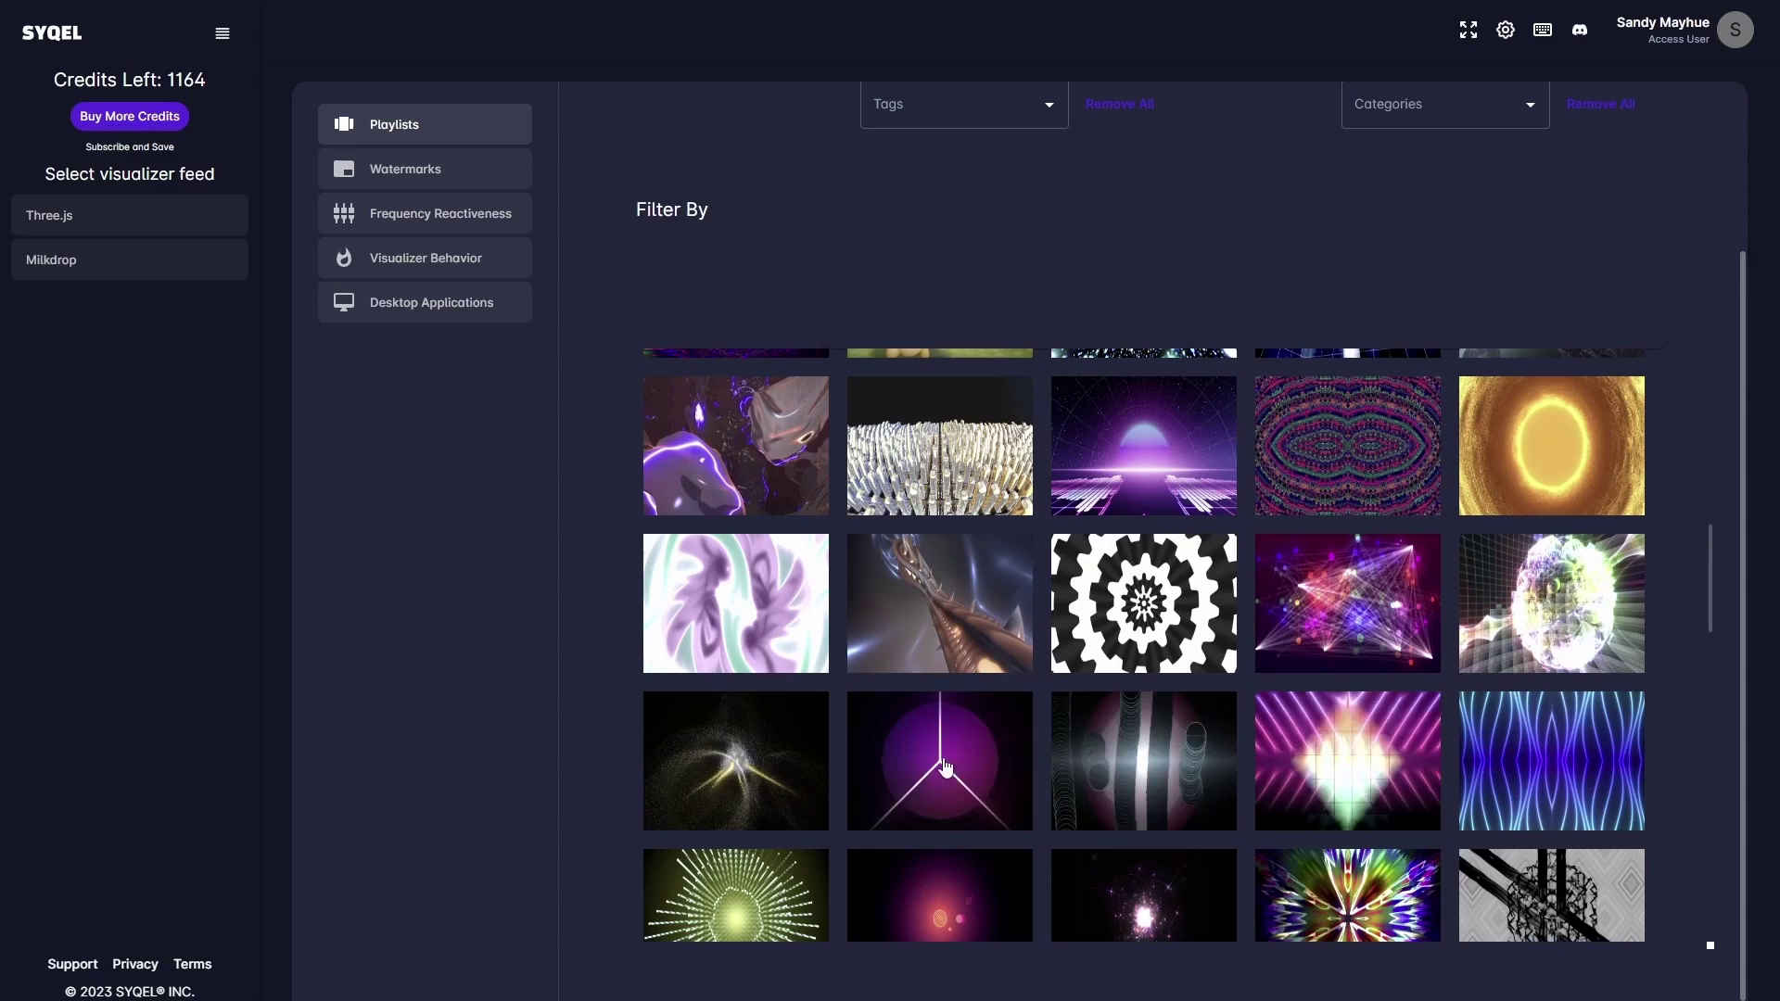
{"action": "scroll", "coordinate": [794, 695], "scroll_direction": "down", "scroll_amount": 5}
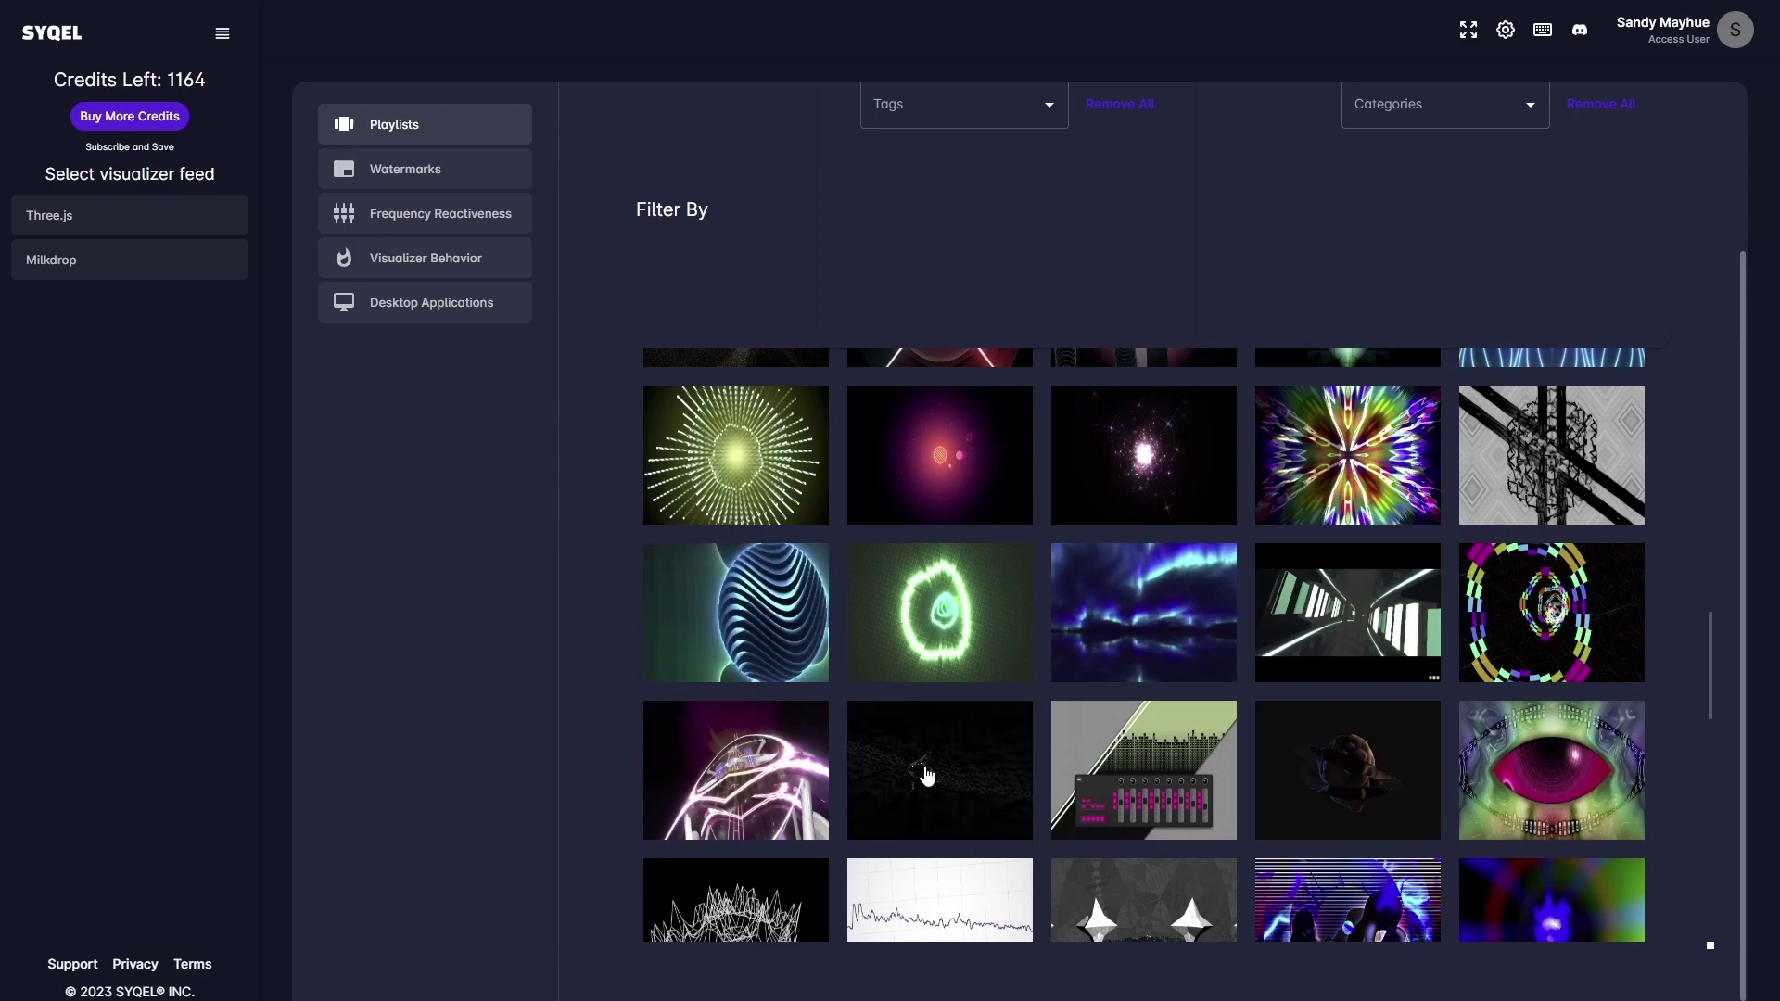
{"action": "scroll", "coordinate": [927, 774], "scroll_direction": "up", "scroll_amount": 5}
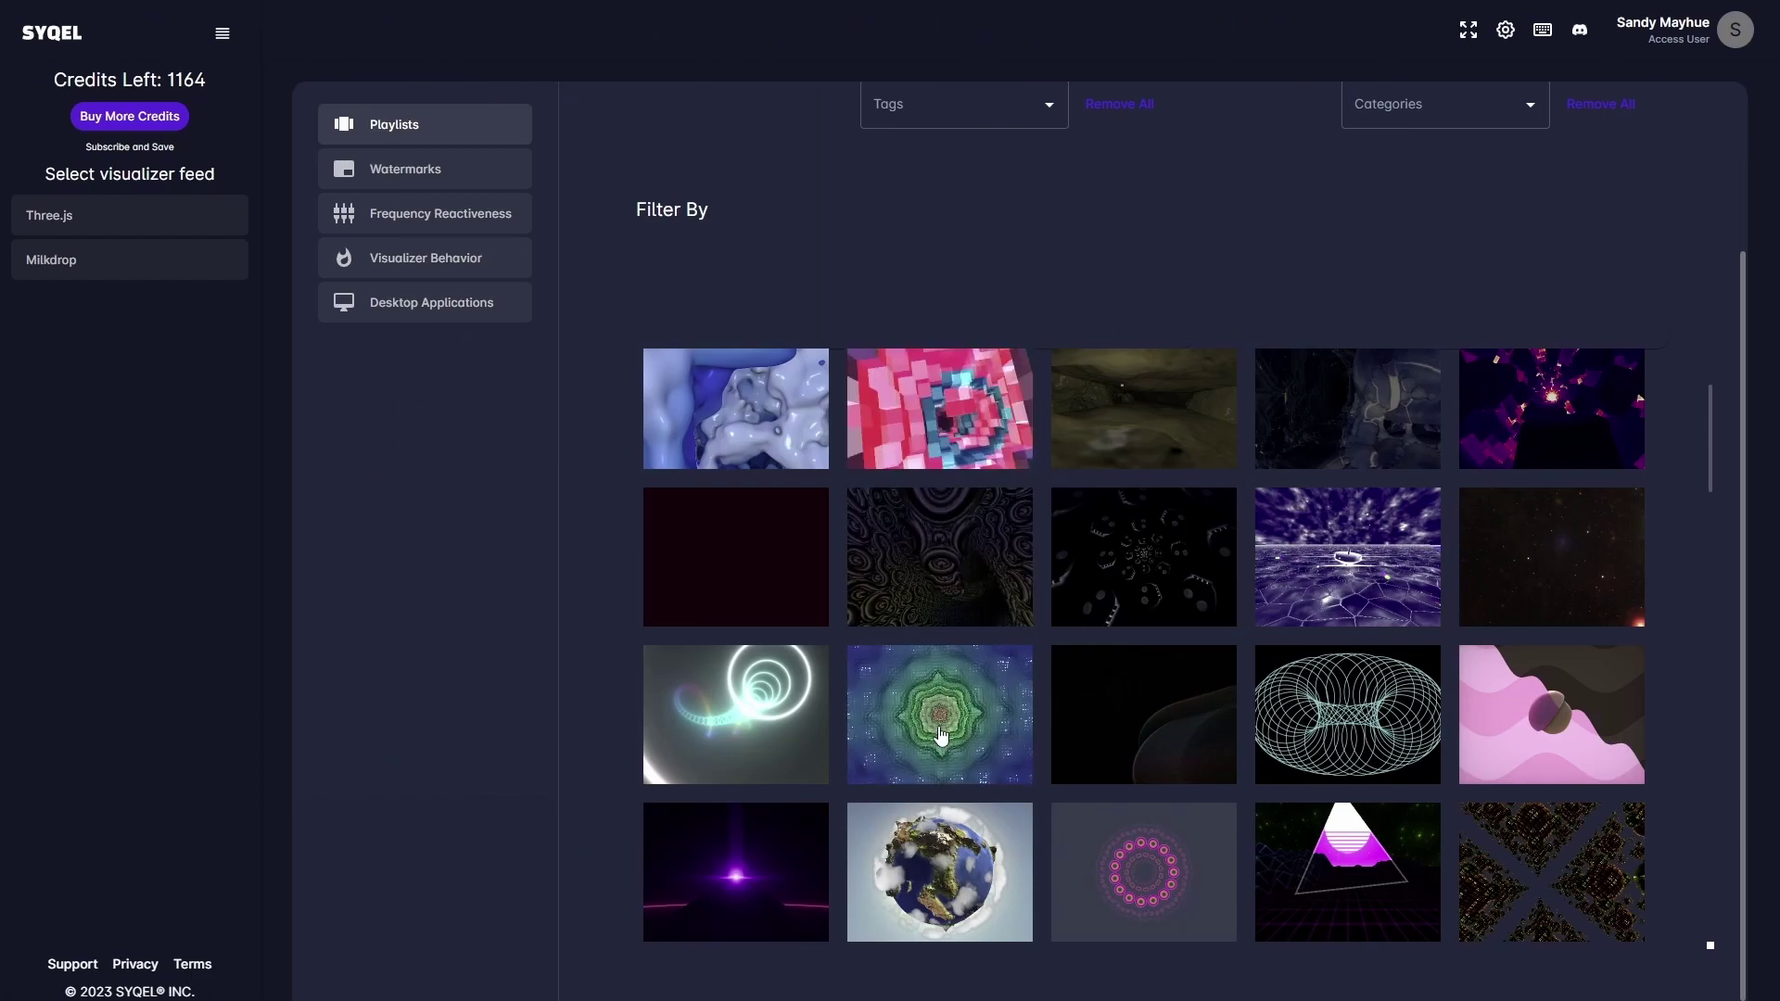
{"action": "scroll", "coordinate": [941, 736], "scroll_direction": "down", "scroll_amount": 4}
{"action": "scroll", "coordinate": [1196, 805], "scroll_direction": "down", "scroll_amount": 4}
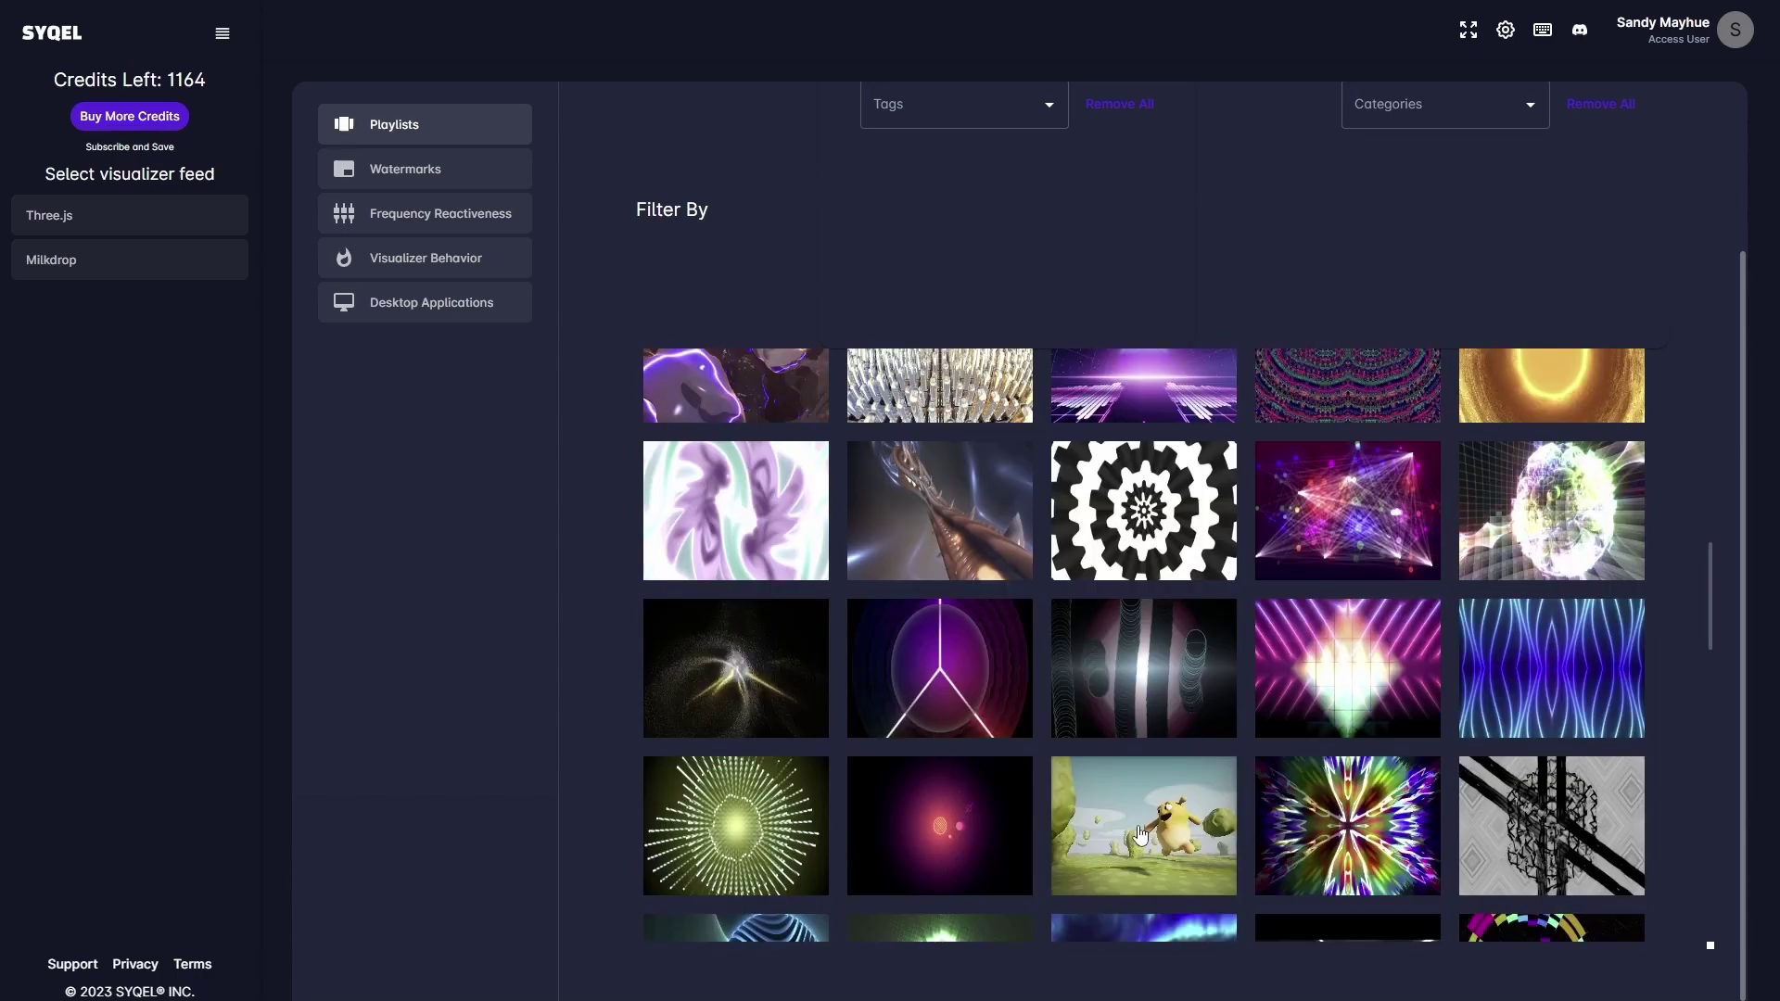
{"action": "scroll", "coordinate": [791, 257], "scroll_direction": "up", "scroll_amount": 2}
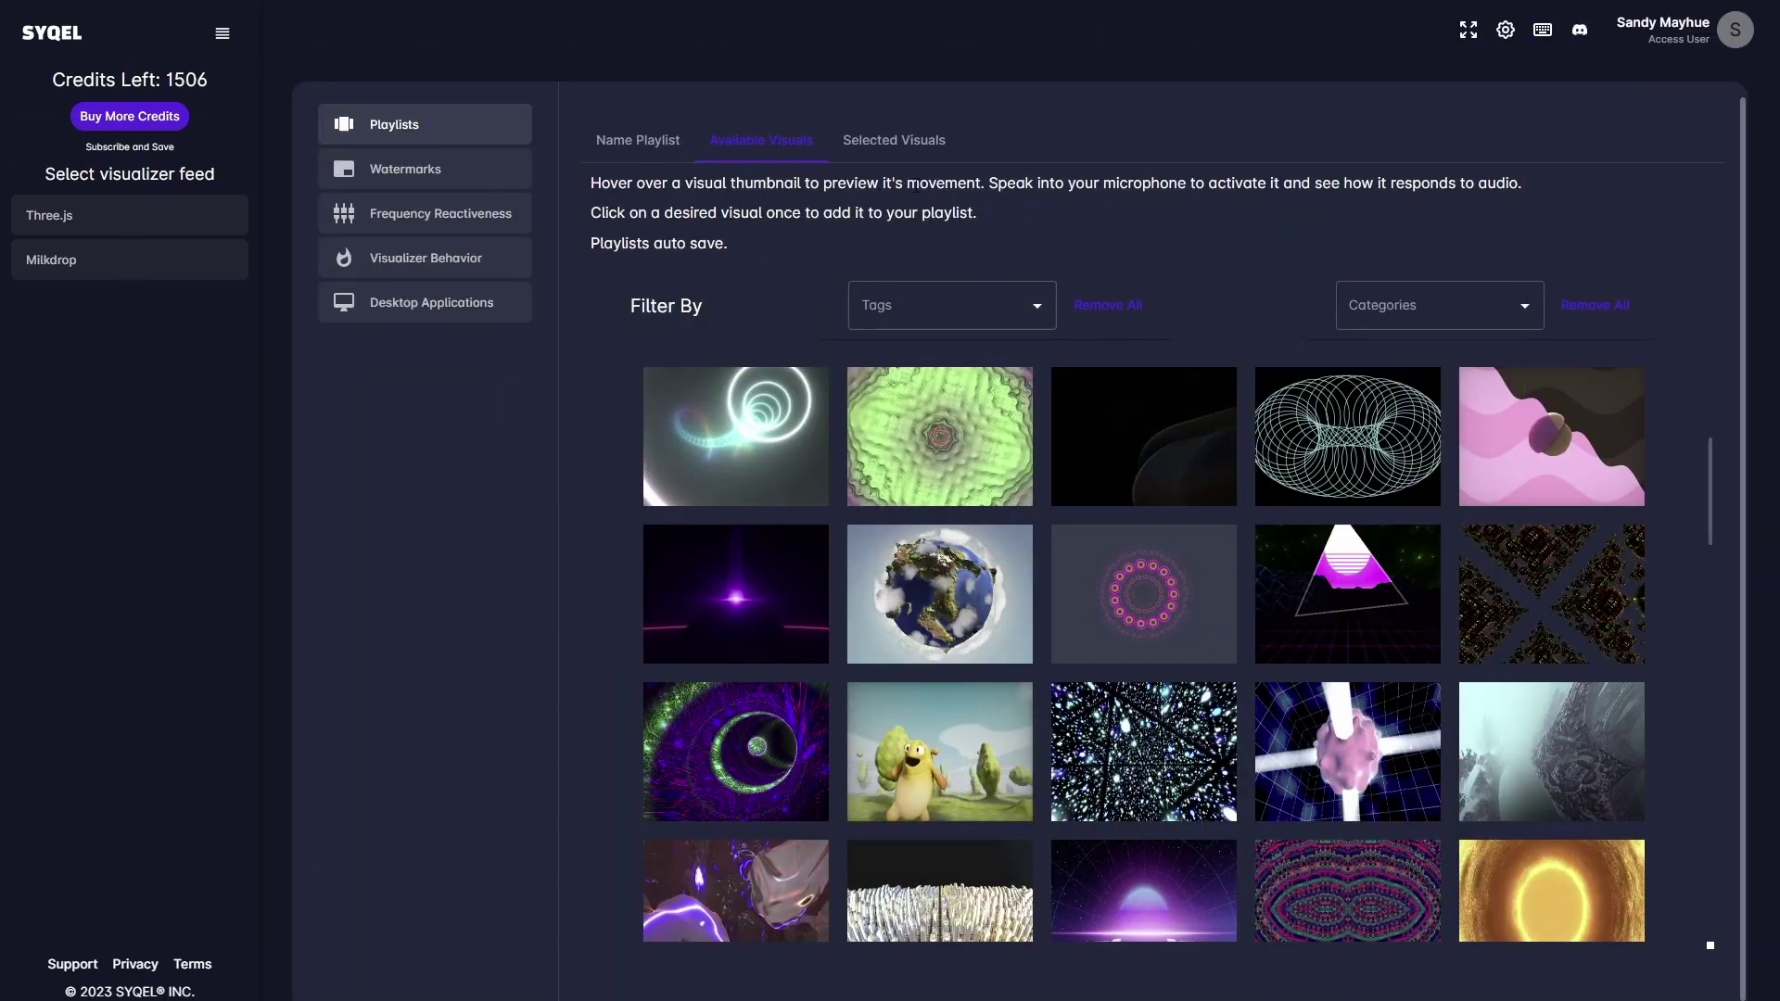
- Reorder the selected visuals so the waveform is second and the white spiked ring fourth, and remove the wireframe terrain visual
{"action": "left_click", "coordinate": [897, 140]}
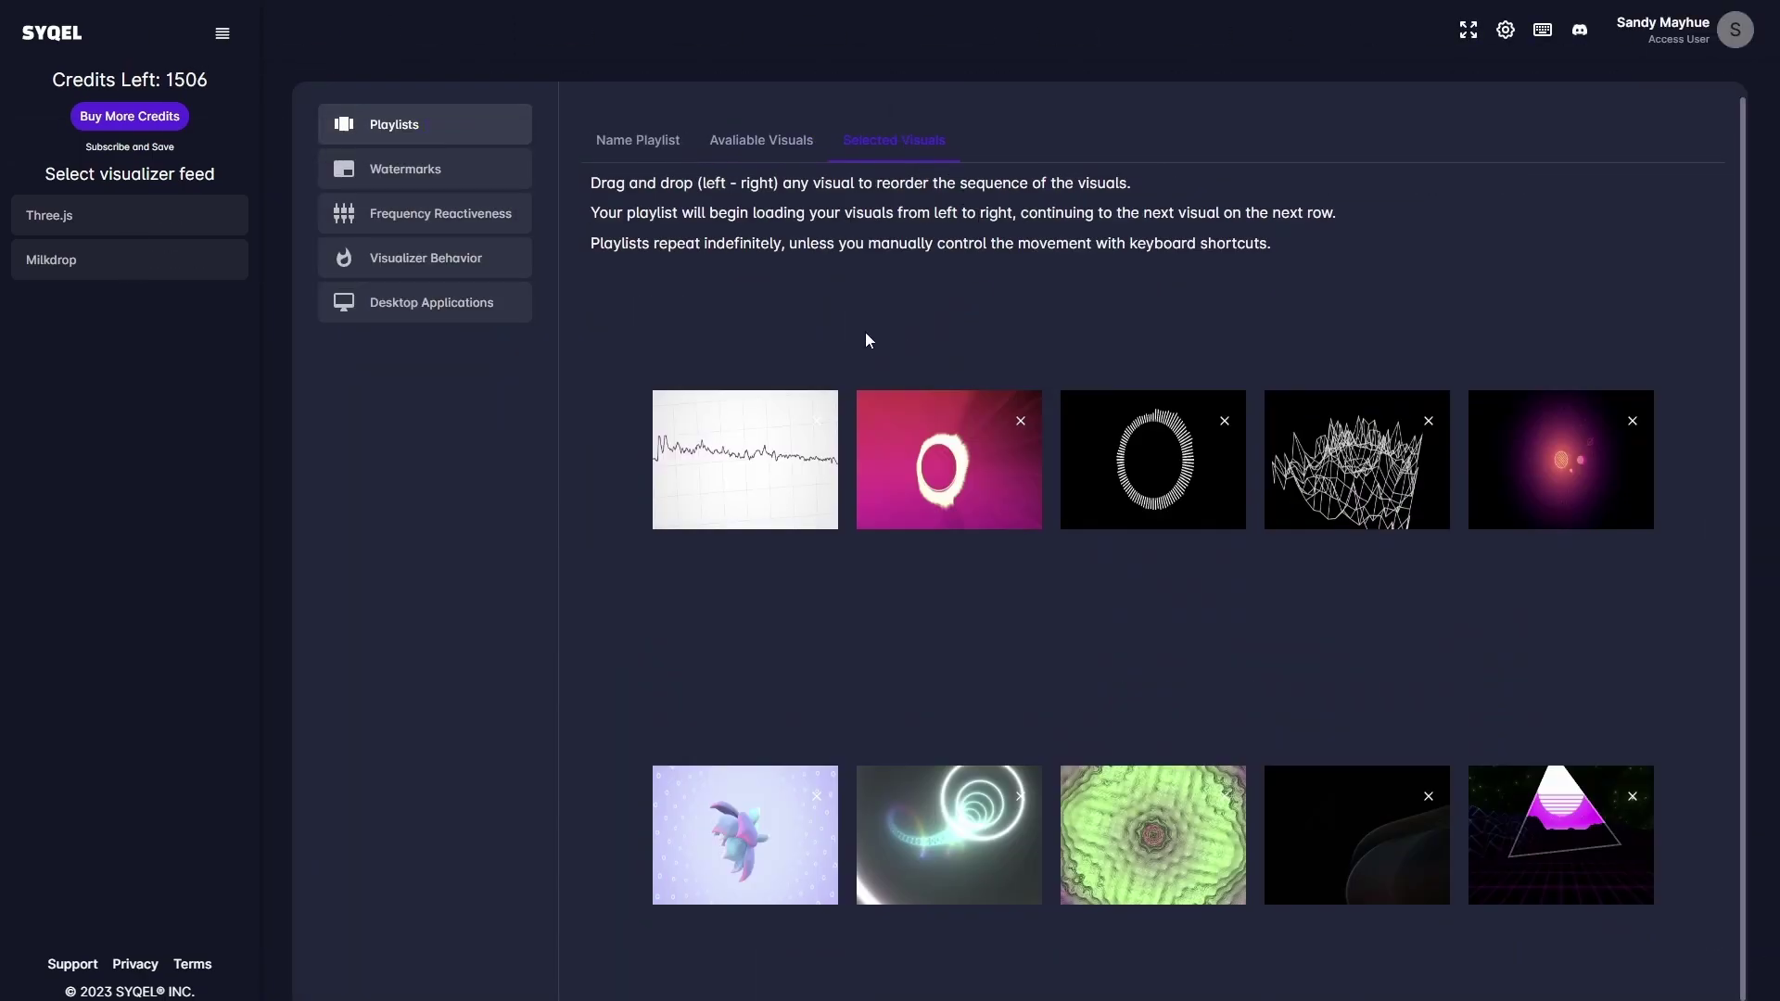
{"action": "left_click_drag", "start_coordinate": [757, 471], "coordinate": [953, 473]}
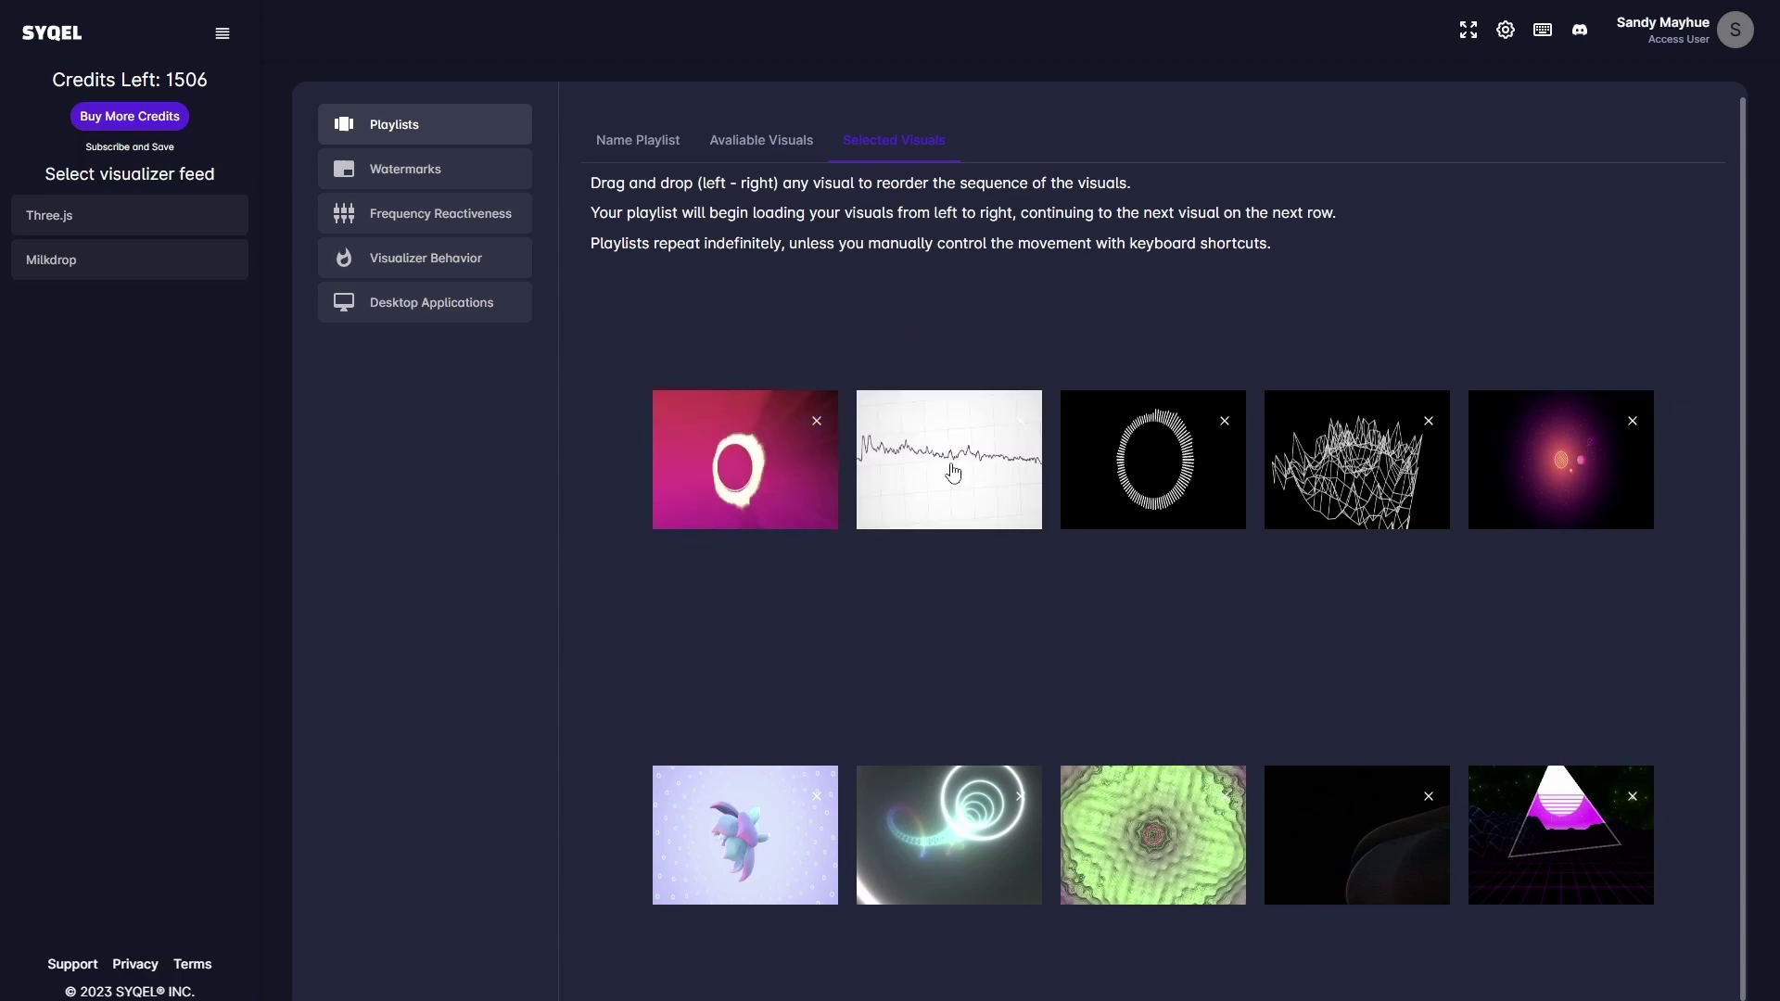
{"action": "left_click_drag", "start_coordinate": [1080, 482], "coordinate": [1330, 473]}
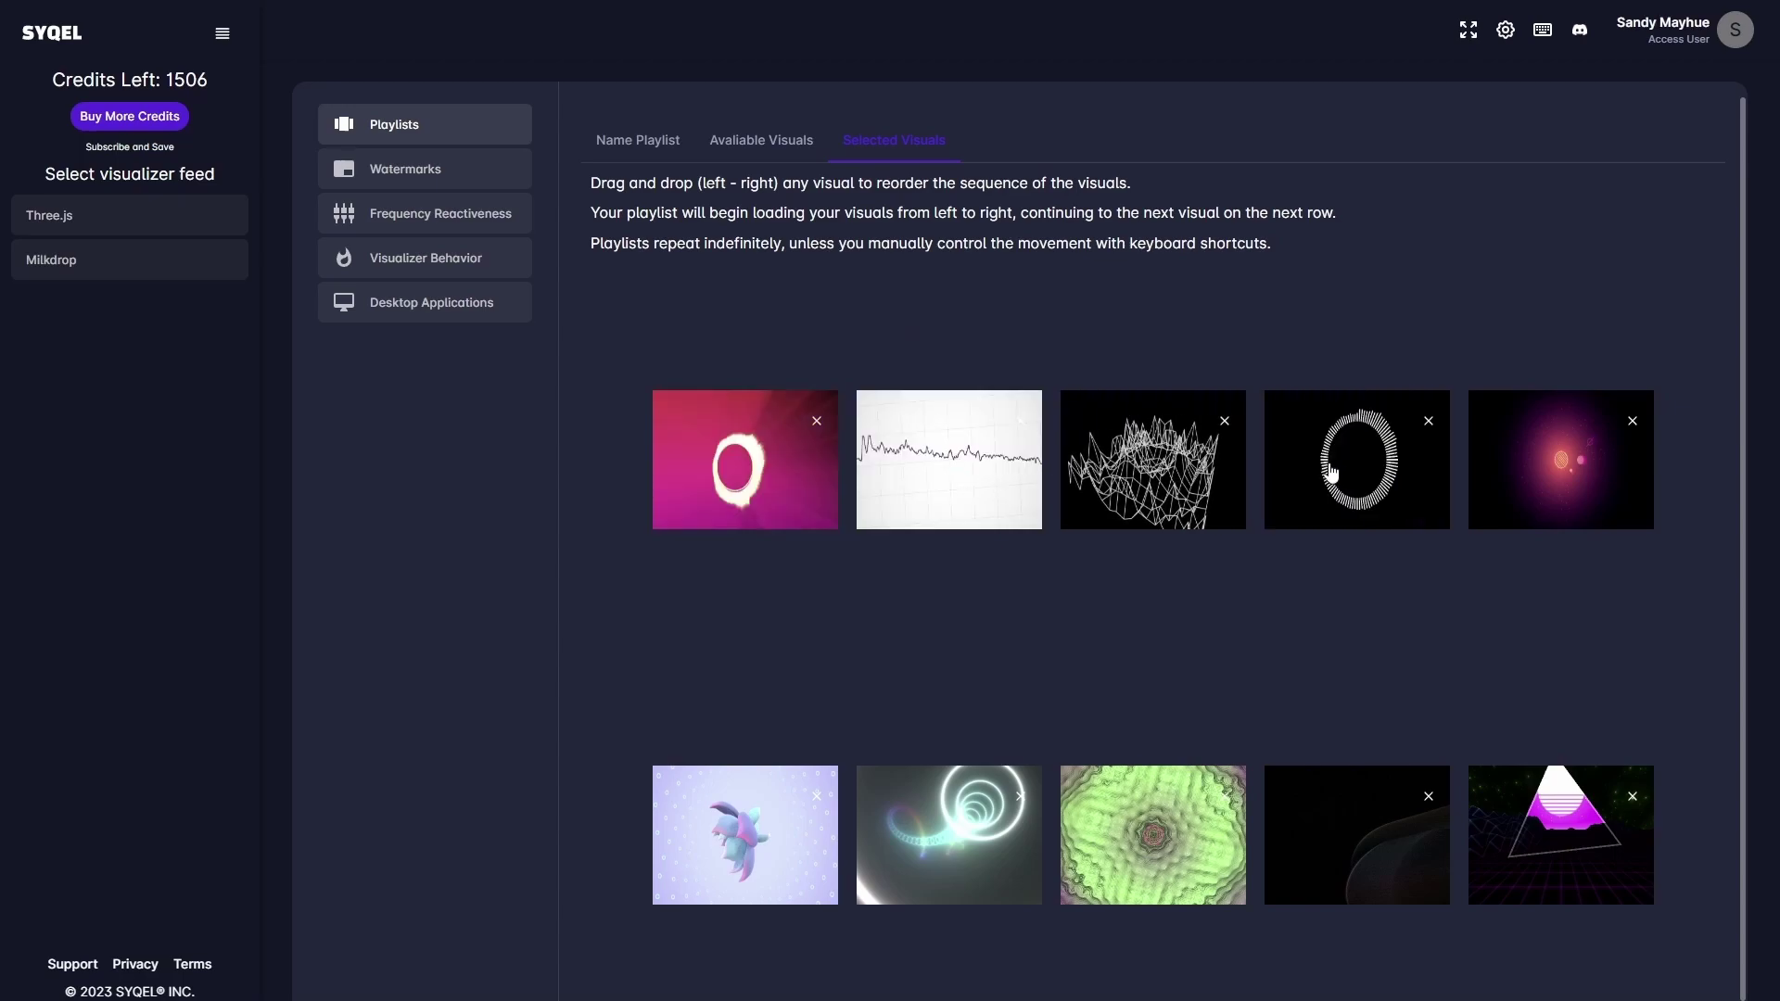
{"action": "left_click", "coordinate": [1225, 423]}
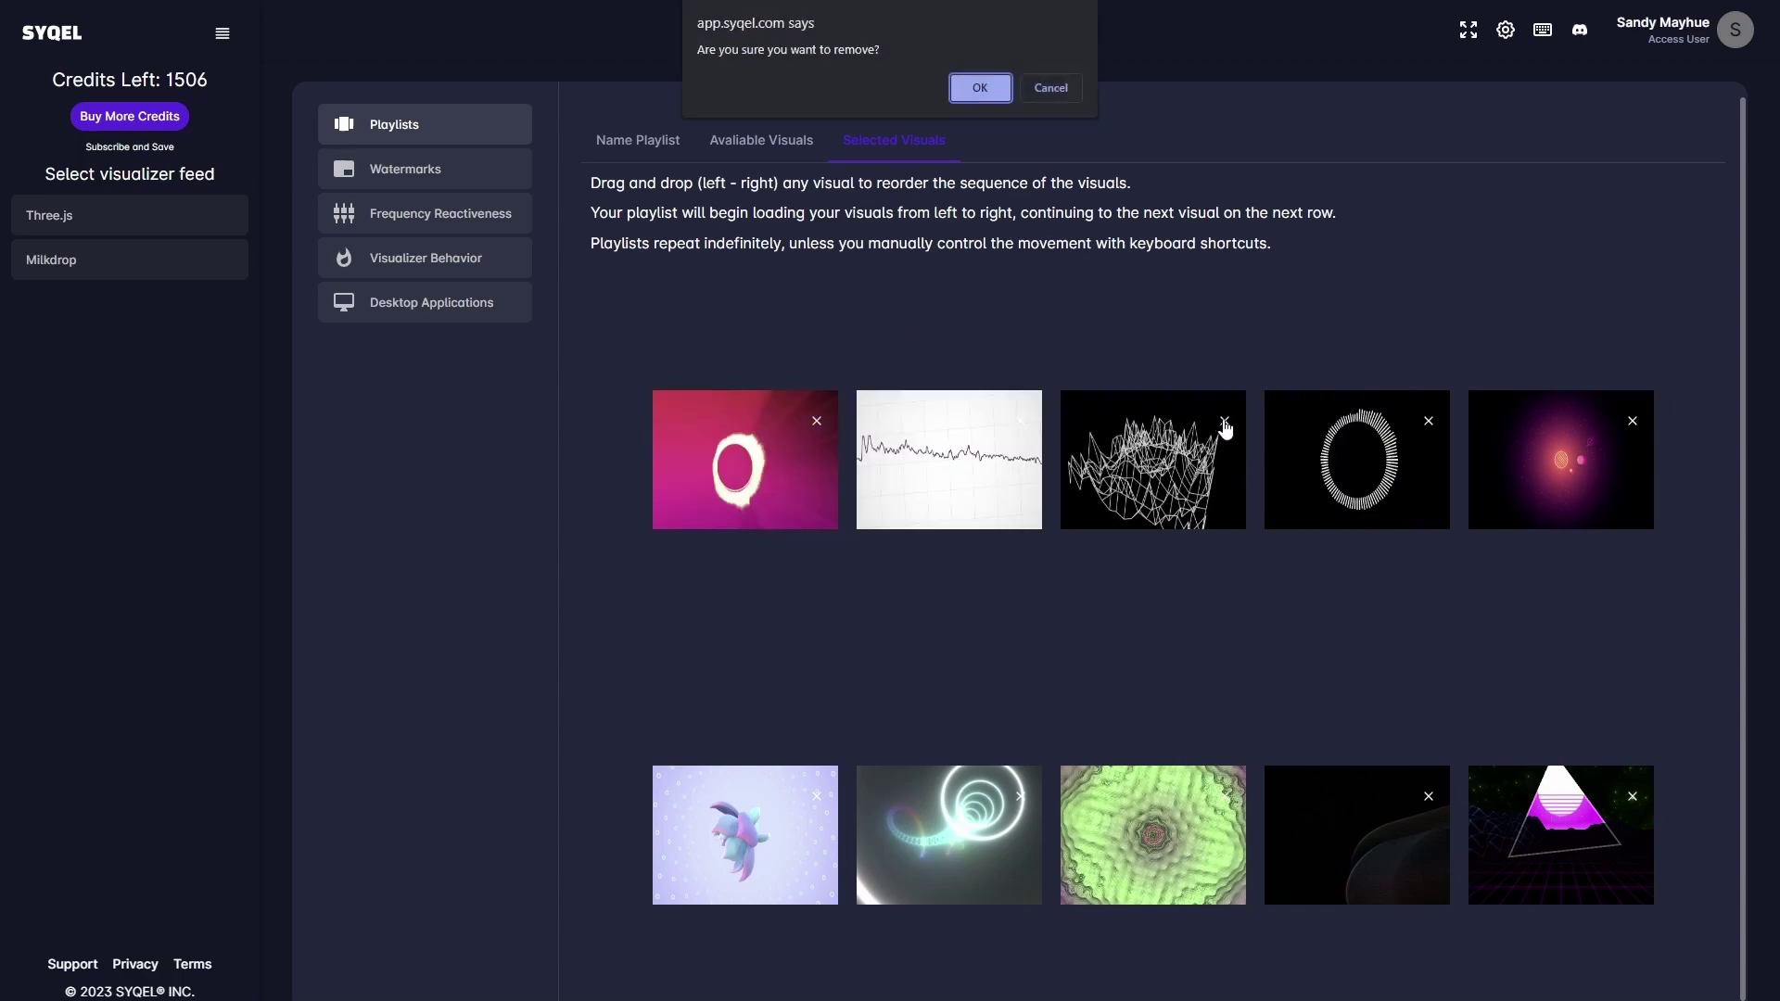
{"action": "left_click", "coordinate": [981, 93]}
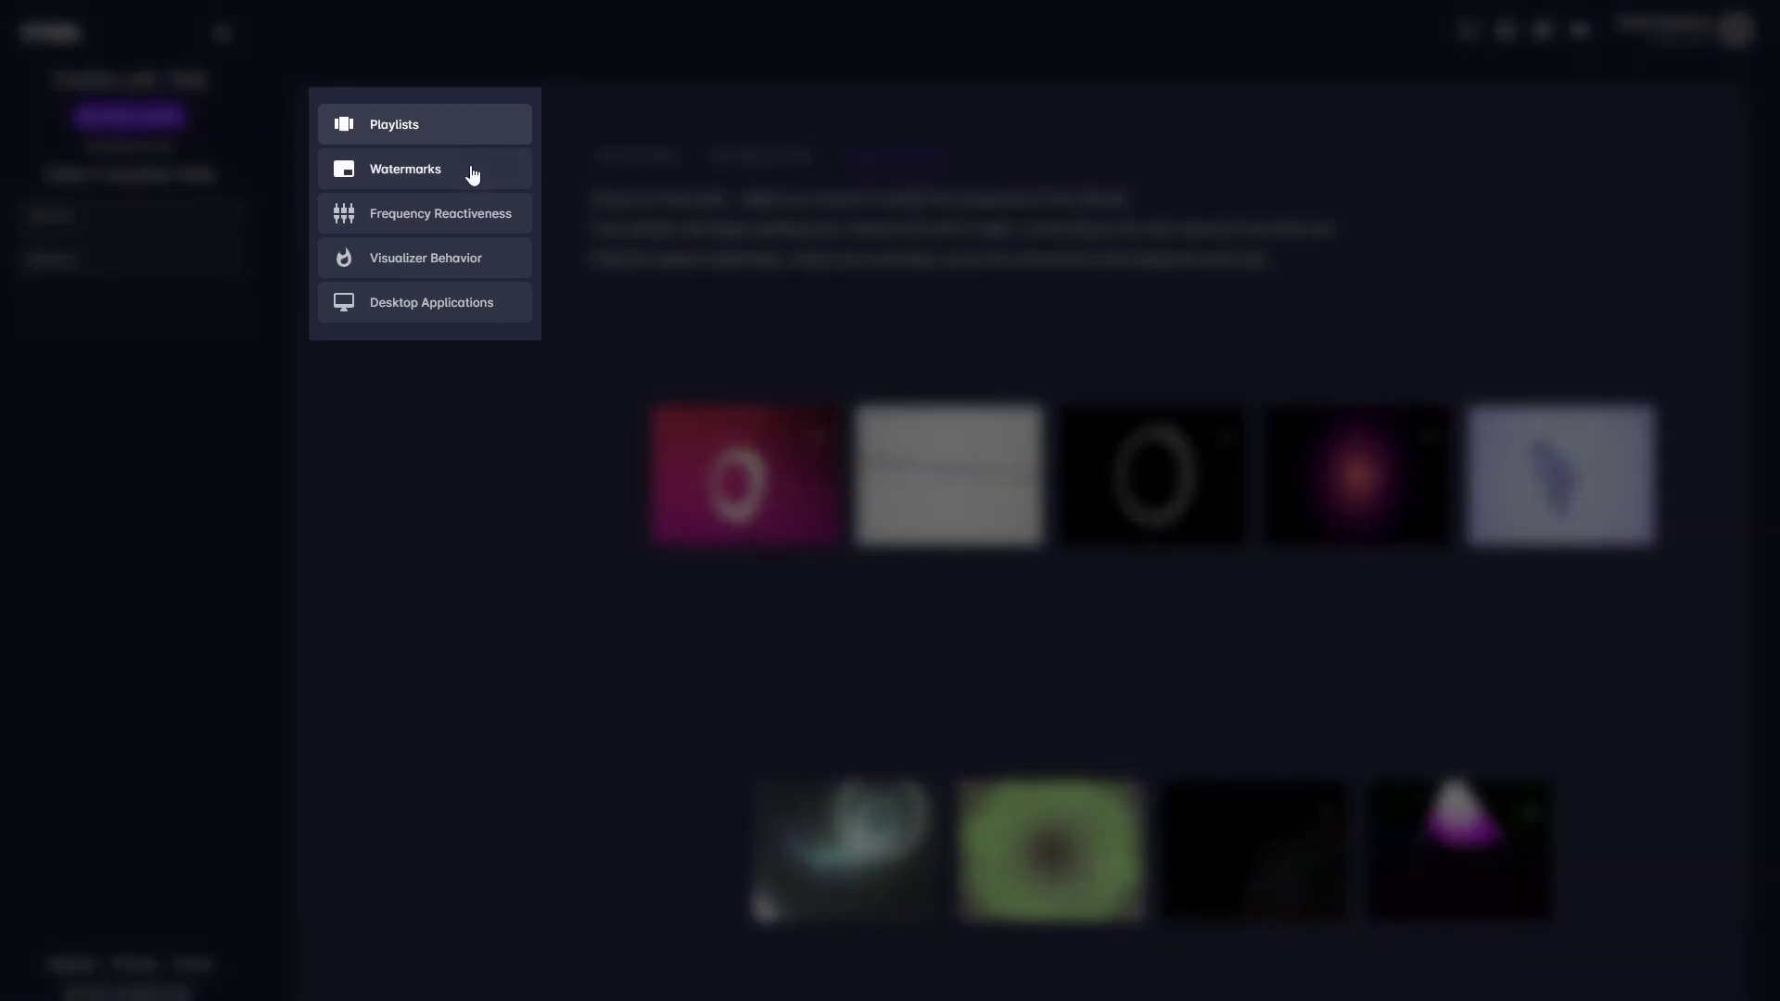
- Open the watermark settings and add logo images to the watermark upload area
{"action": "left_click", "coordinate": [469, 174]}
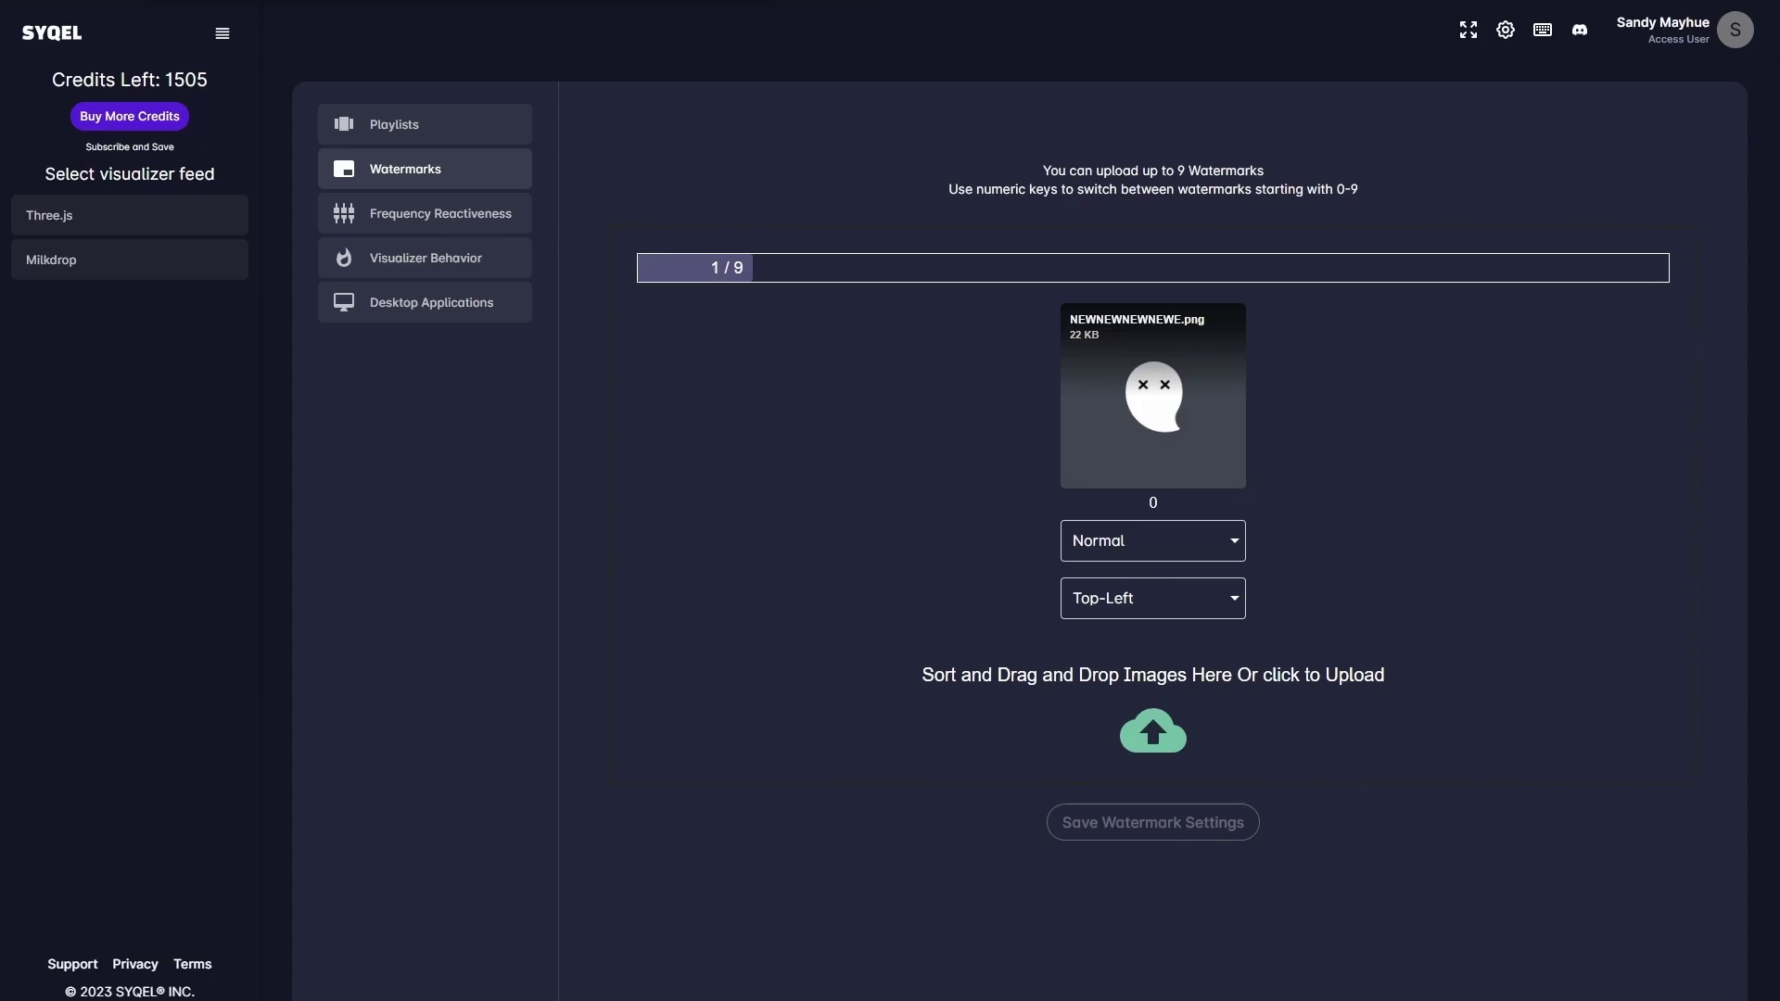
{"action": "left_click_drag", "start_coordinate": [1150, 519], "coordinate": [1164, 714]}
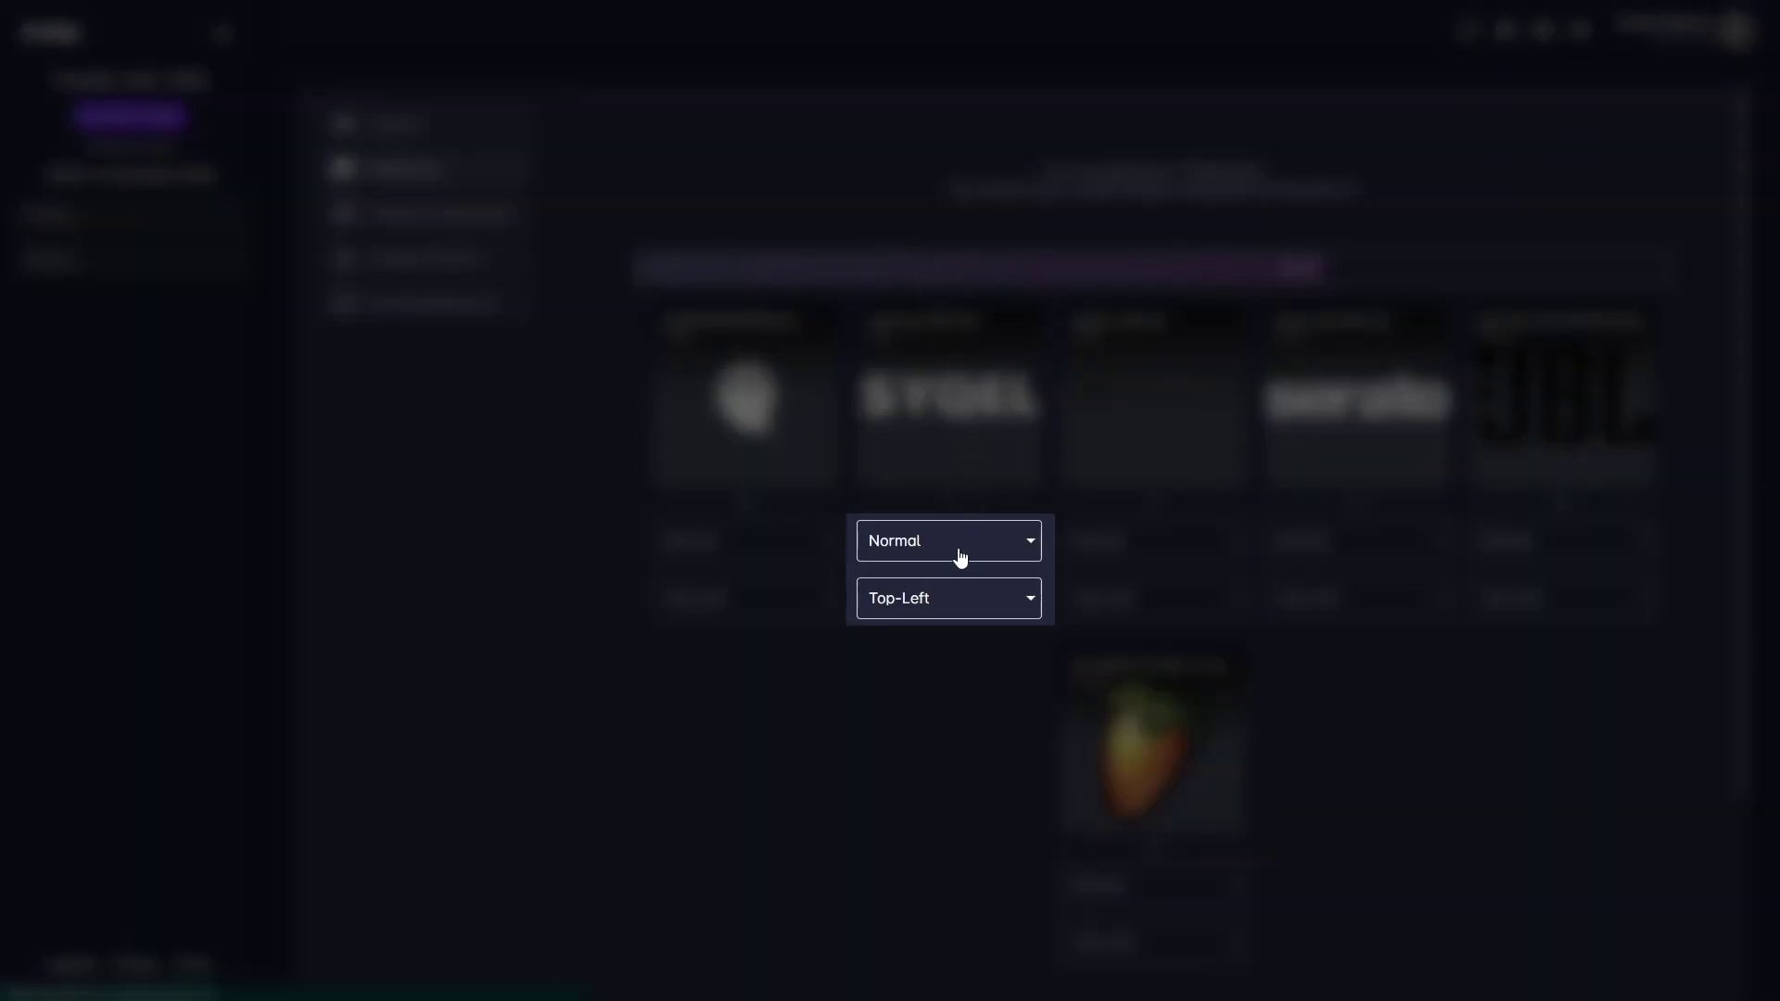
- Set the SYQEL logo watermark to Medium size and Top-Center position, and save the watermark settings
{"action": "left_click", "coordinate": [959, 556]}
{"action": "left_click", "coordinate": [948, 608]}
{"action": "left_click", "coordinate": [947, 607]}
{"action": "left_click", "coordinate": [960, 655]}
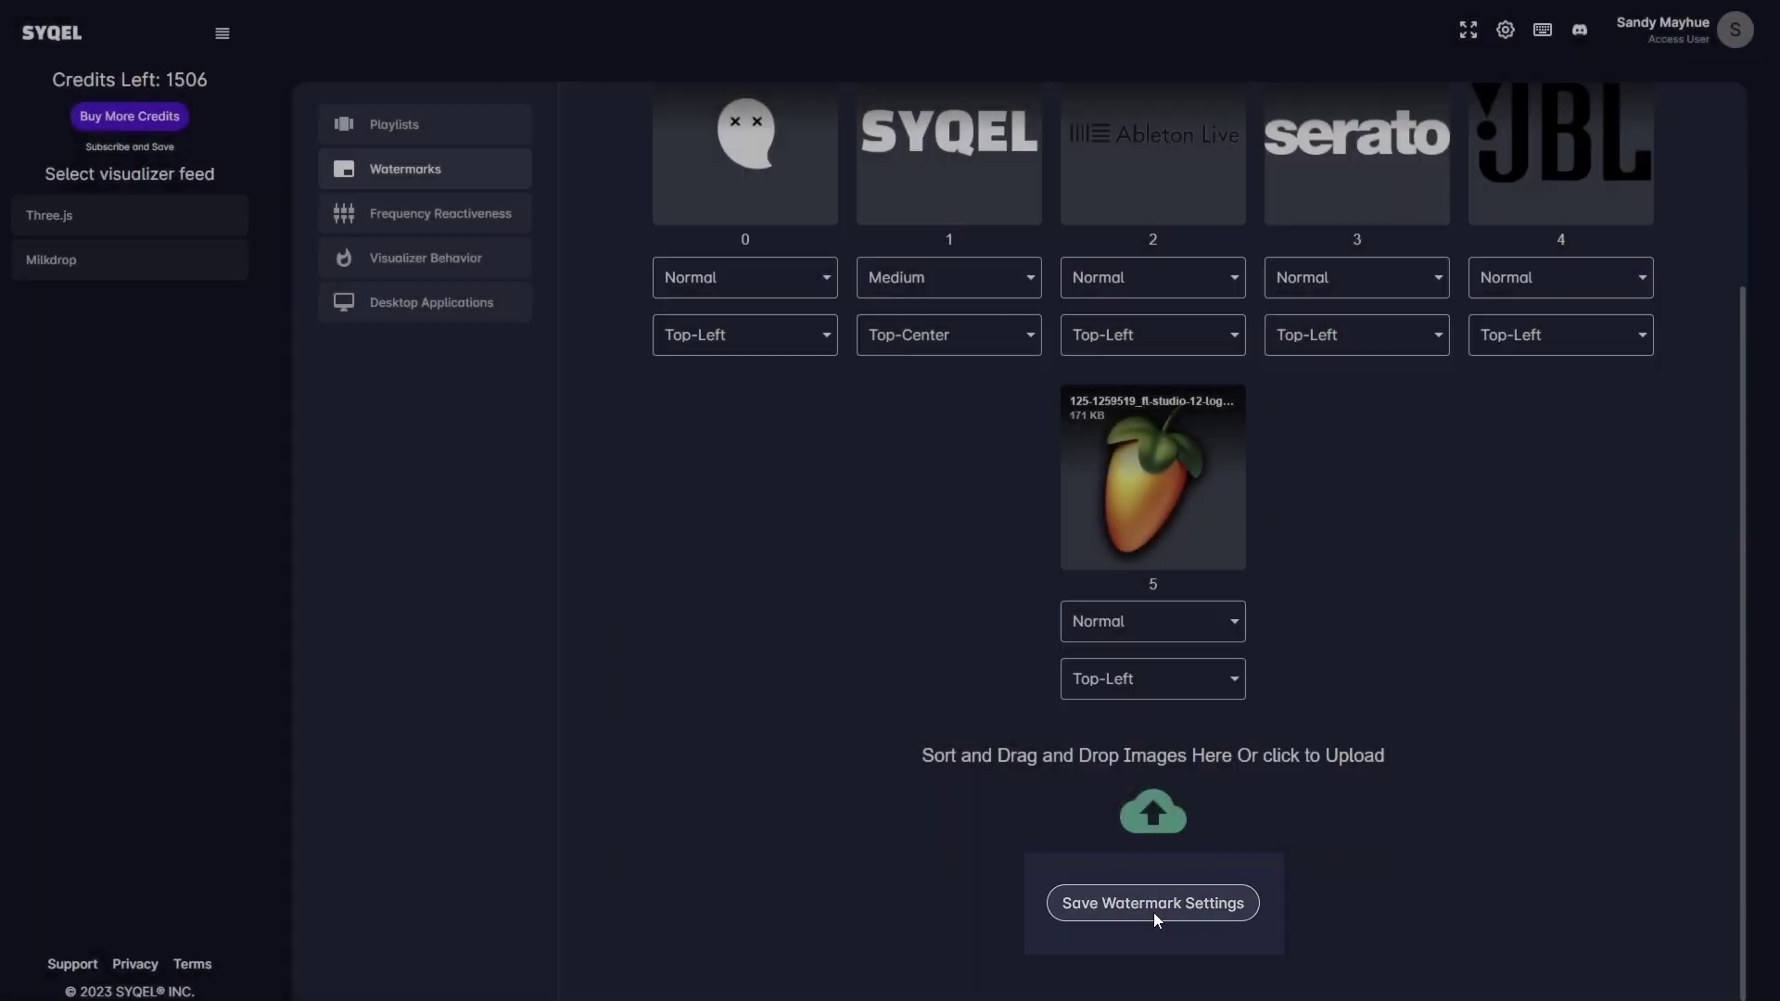
{"action": "left_click", "coordinate": [1154, 913]}
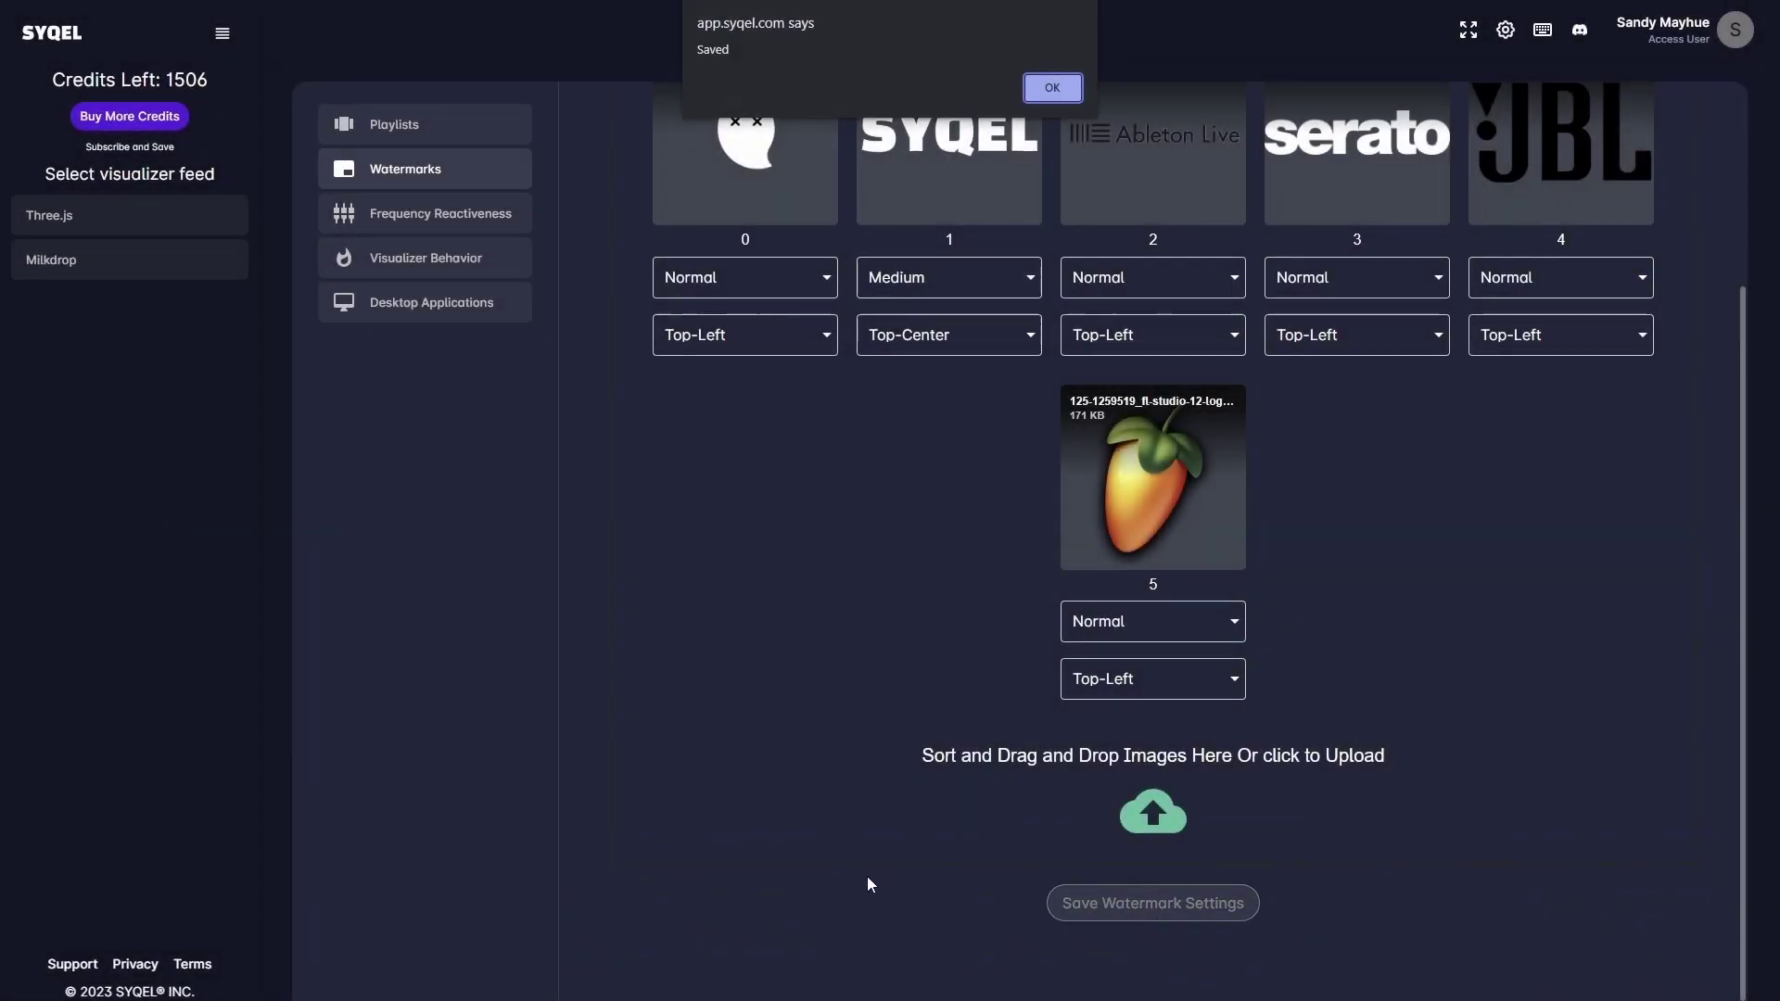
{"action": "left_click", "coordinate": [1054, 93]}
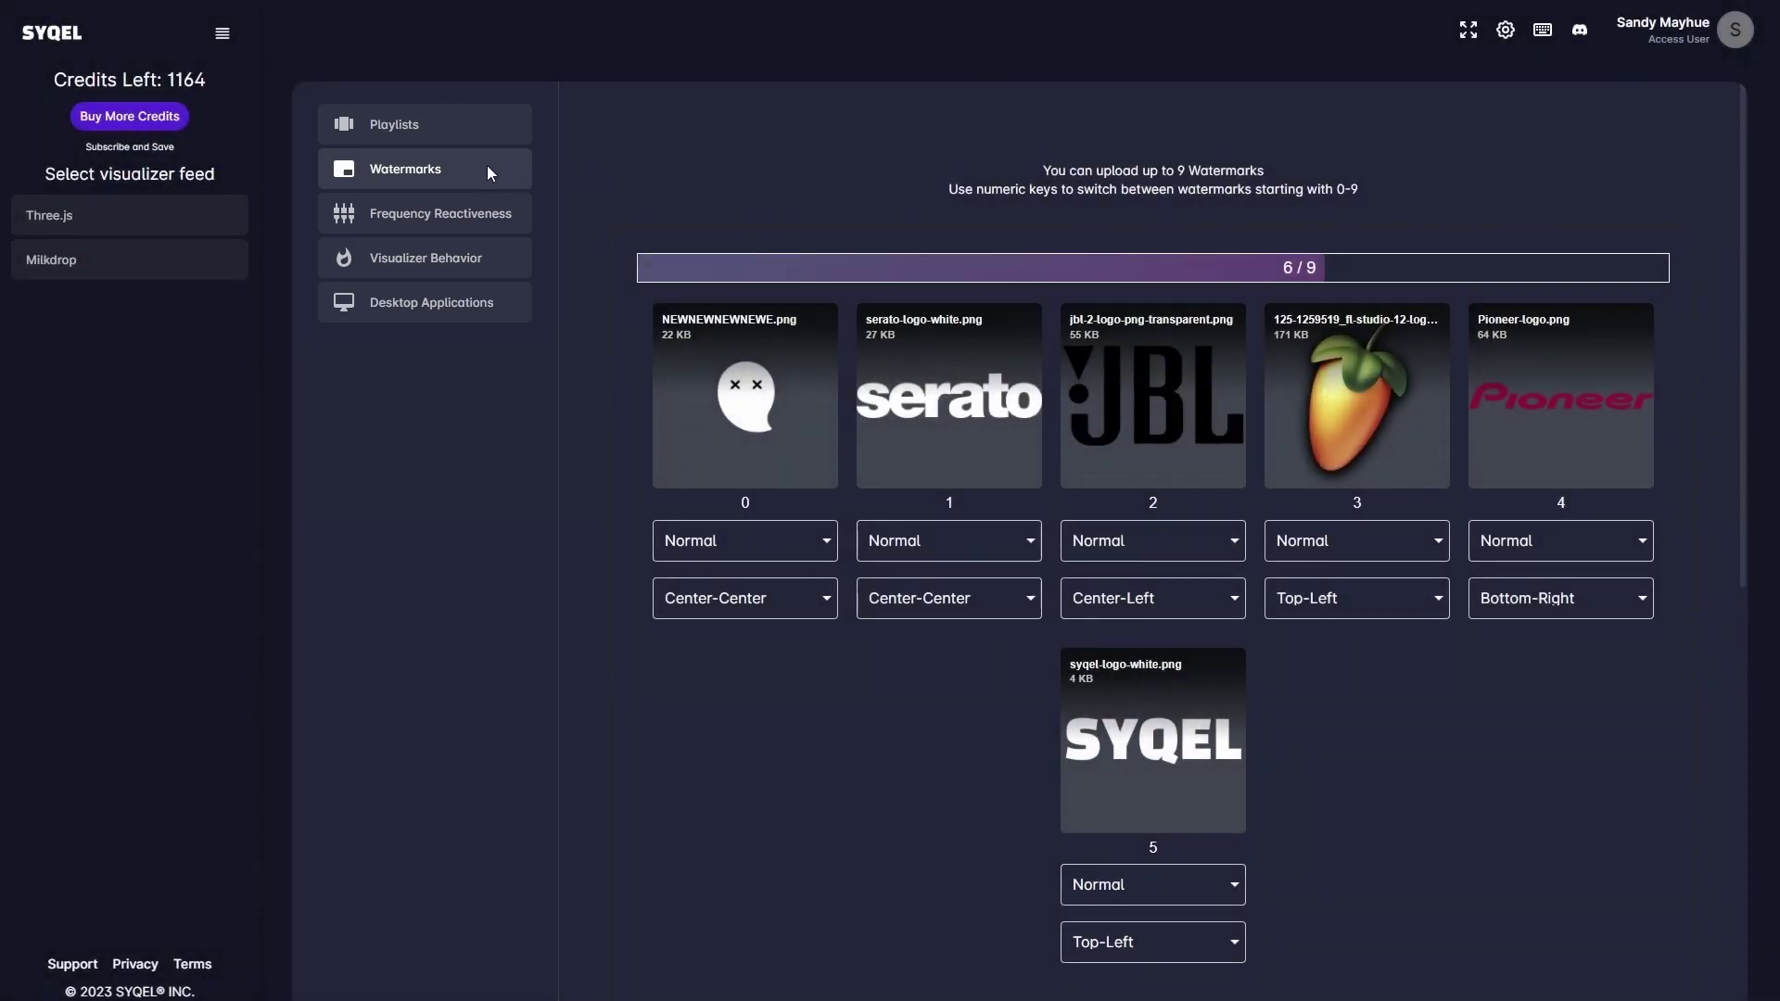
- In the frequency reactiveness settings, set Low Gain to -10, Mid Gain to -10 and High Gain to 10
{"action": "left_click", "coordinate": [456, 217]}
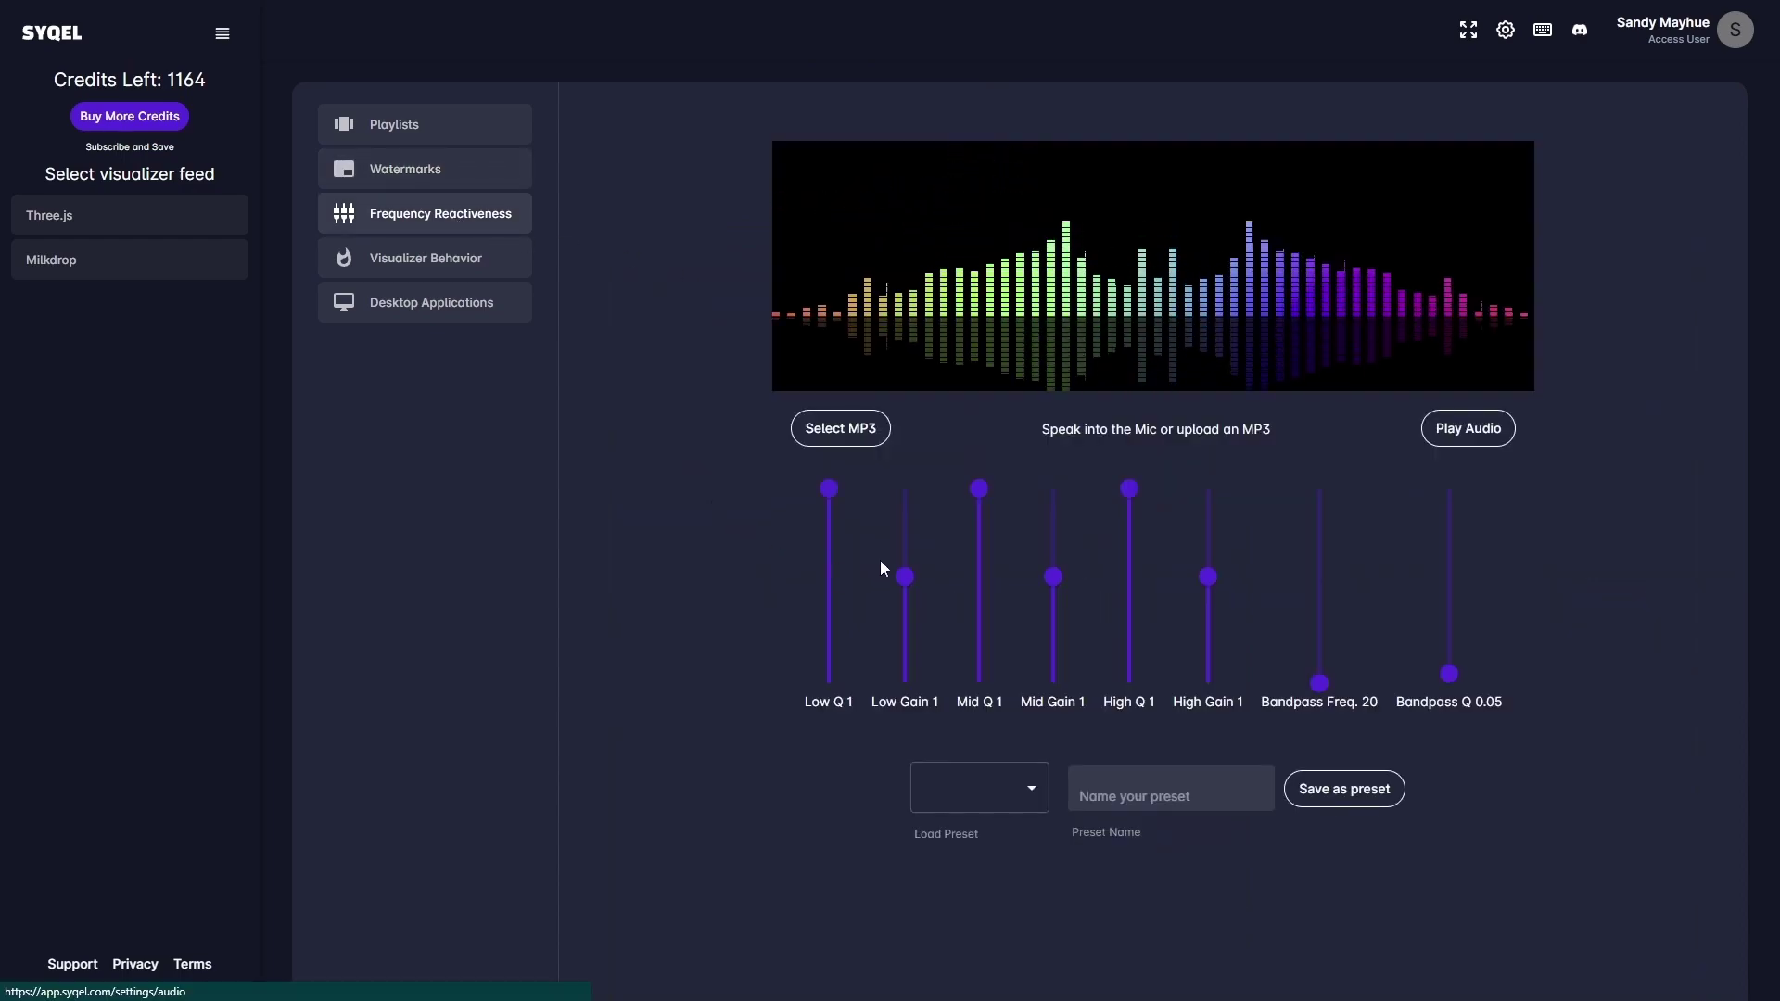
{"action": "left_click", "coordinate": [907, 577]}
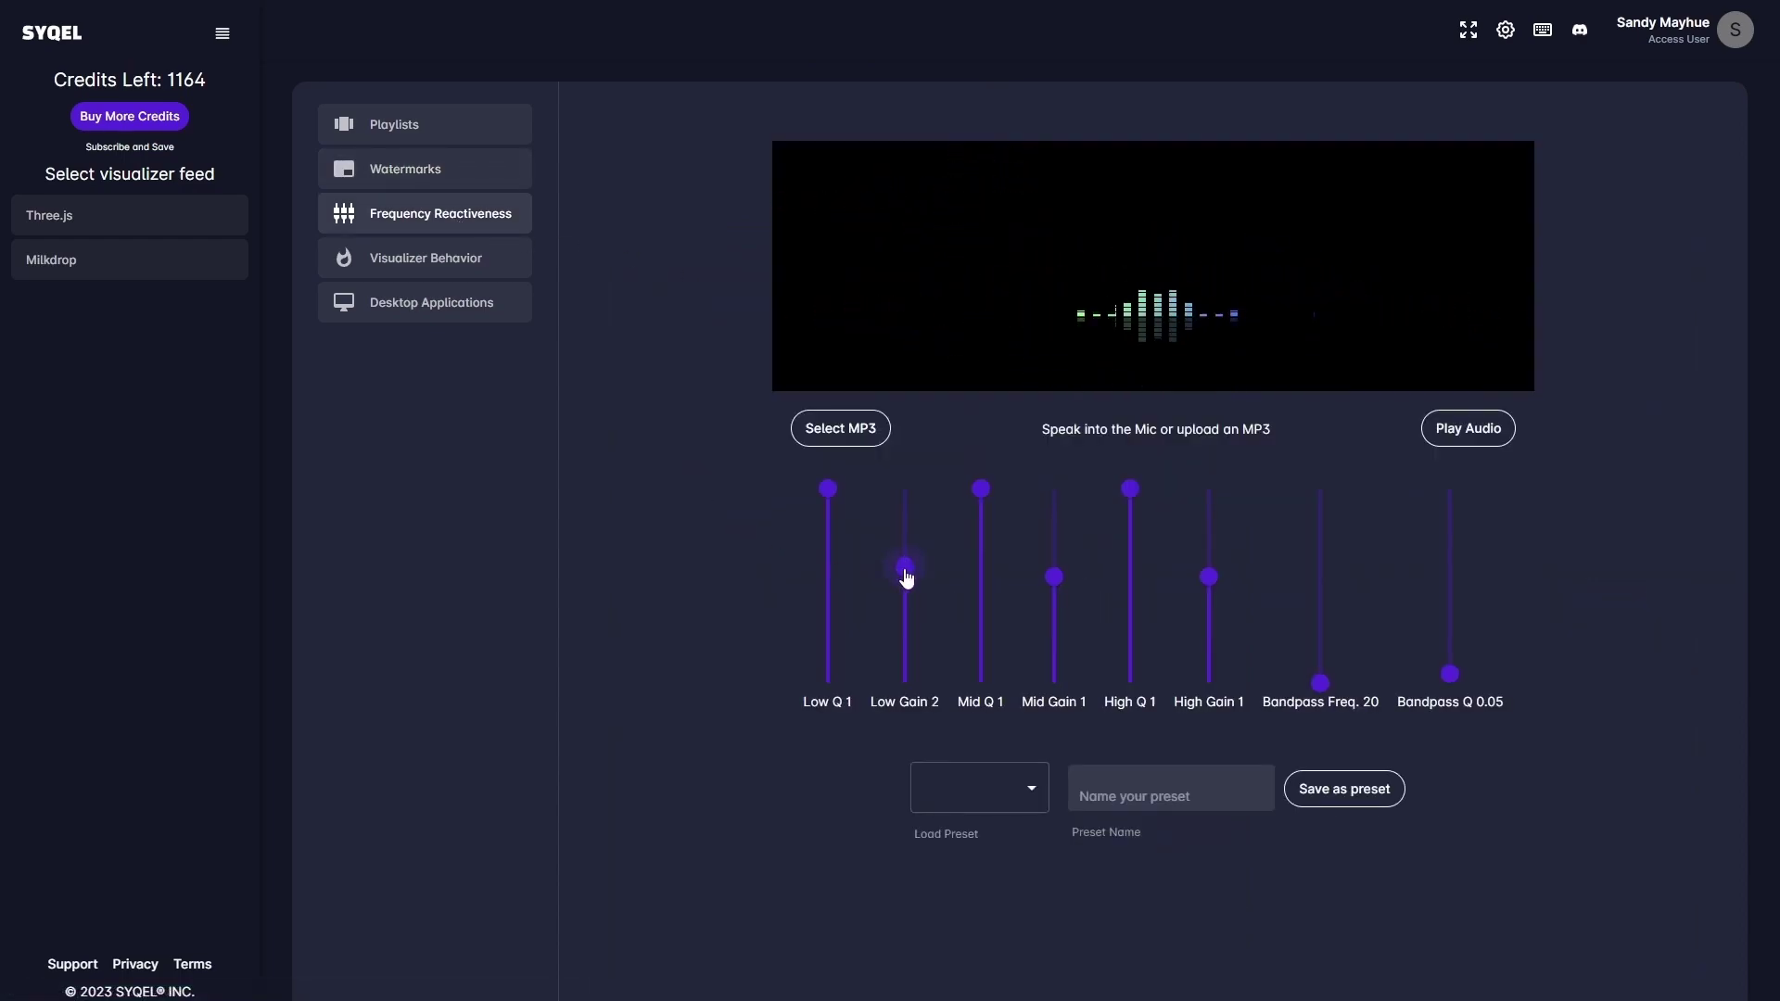
{"action": "left_click_drag", "start_coordinate": [906, 578], "coordinate": [907, 686]}
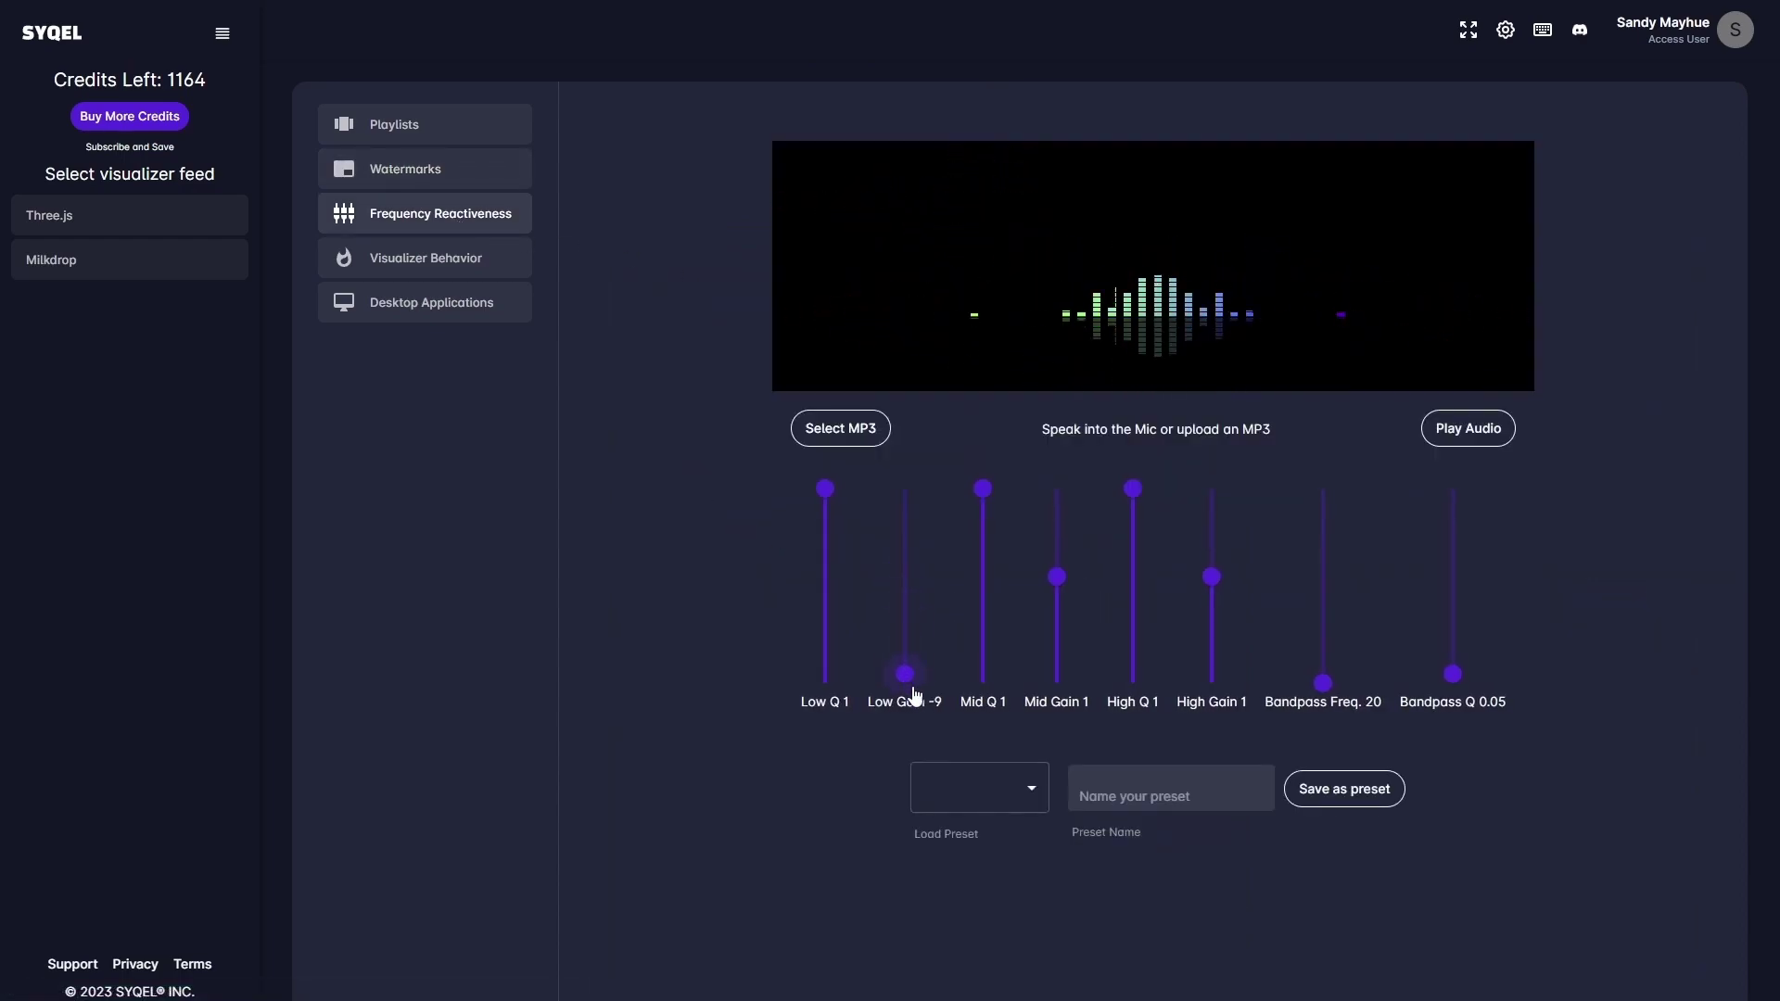
{"action": "left_click", "coordinate": [1061, 607]}
{"action": "left_click_drag", "start_coordinate": [1062, 617], "coordinate": [1061, 688]}
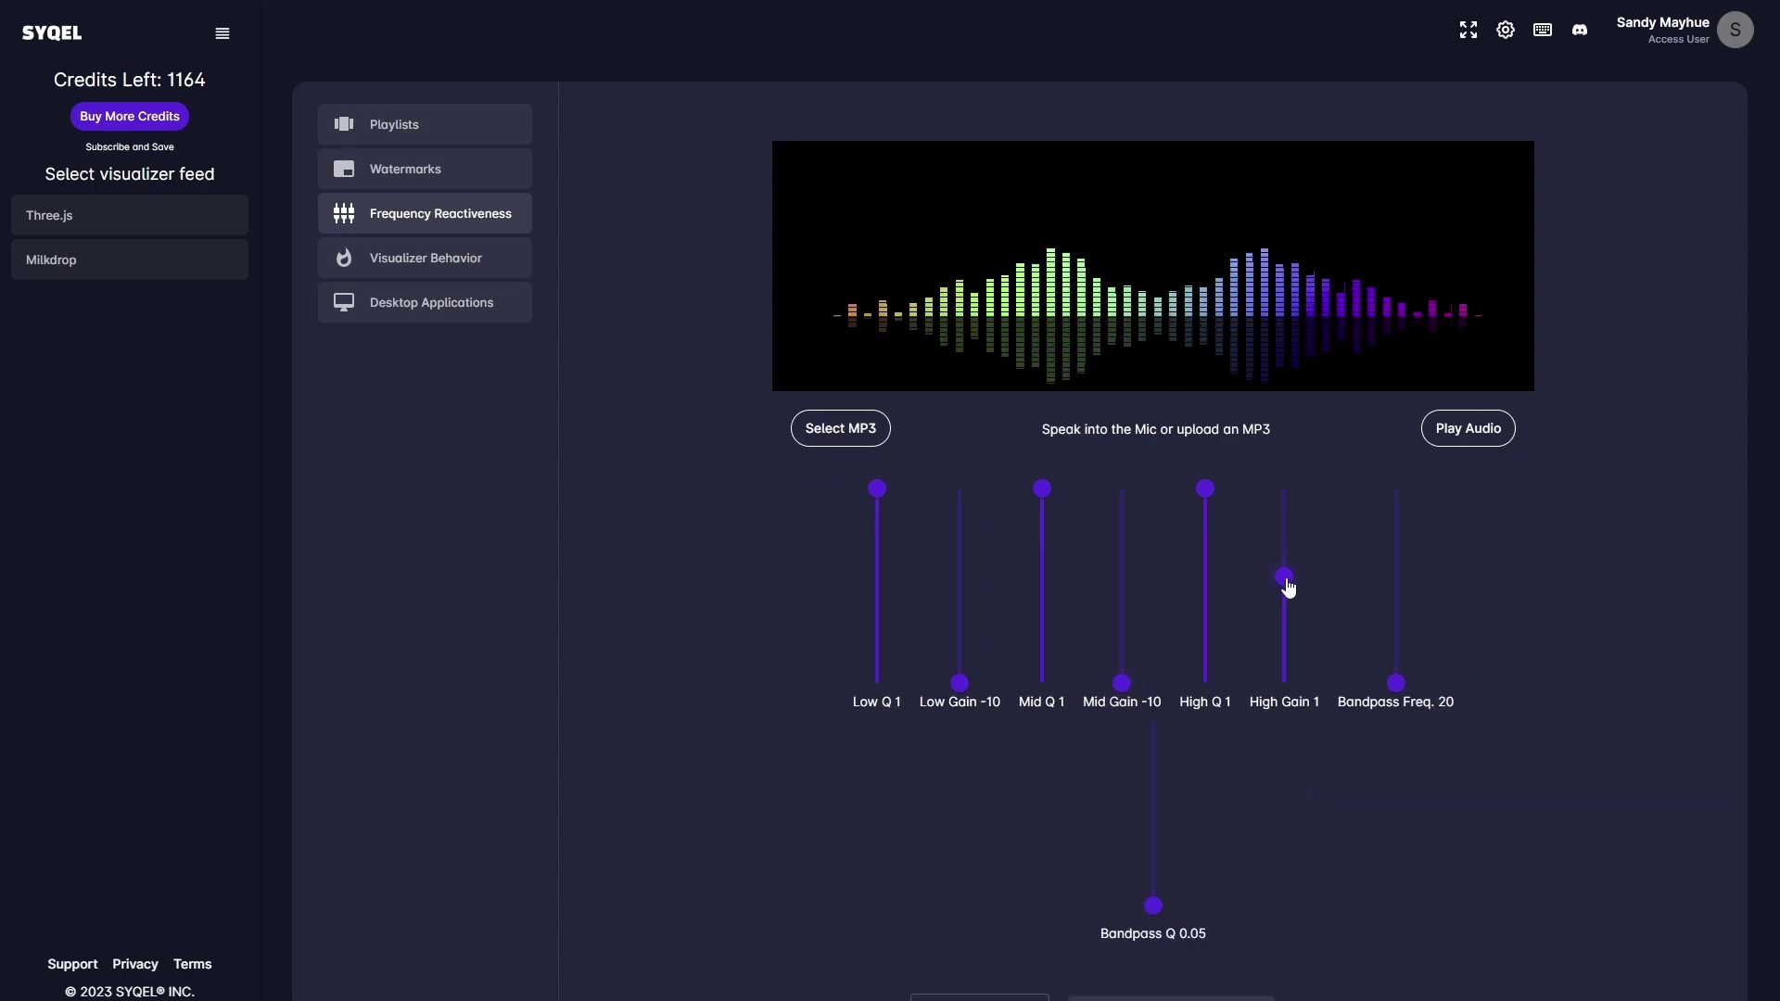
{"action": "left_click_drag", "start_coordinate": [1288, 584], "coordinate": [1292, 502]}
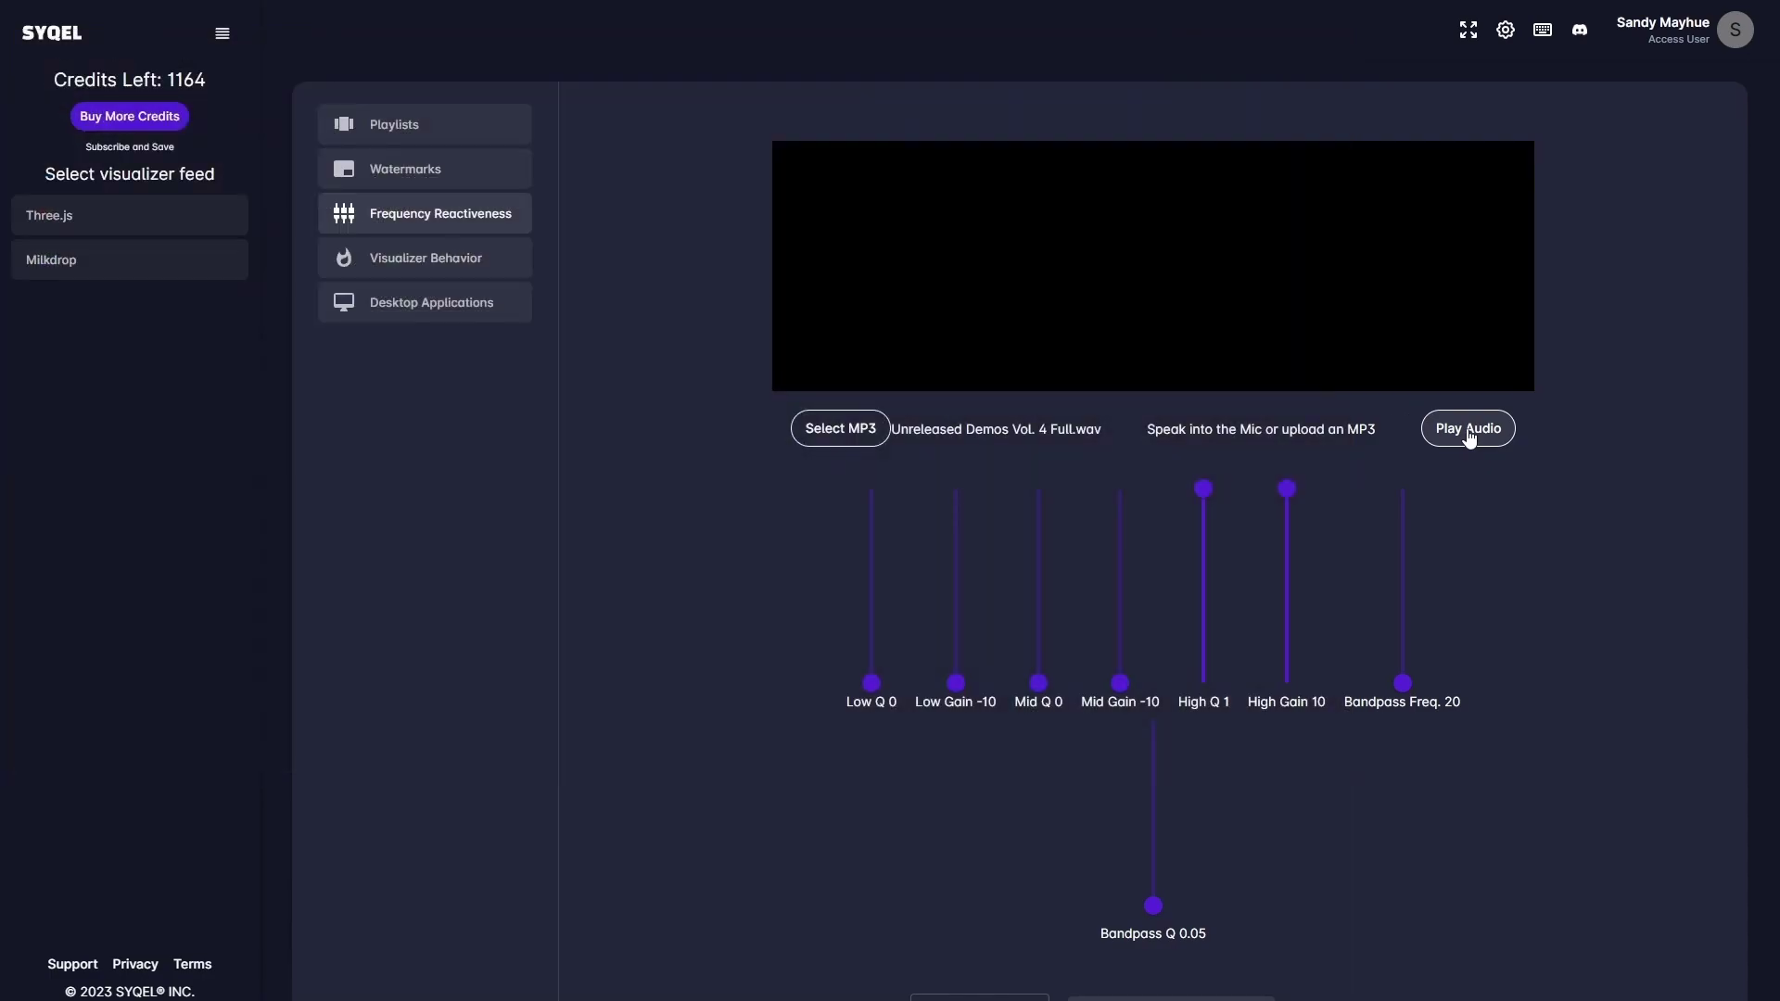
- Play Unreleased Demos Vol. 4 Full.wav to test the frequency reaction with High Gain at 10, and stop the audio
{"action": "left_click", "coordinate": [1468, 430]}
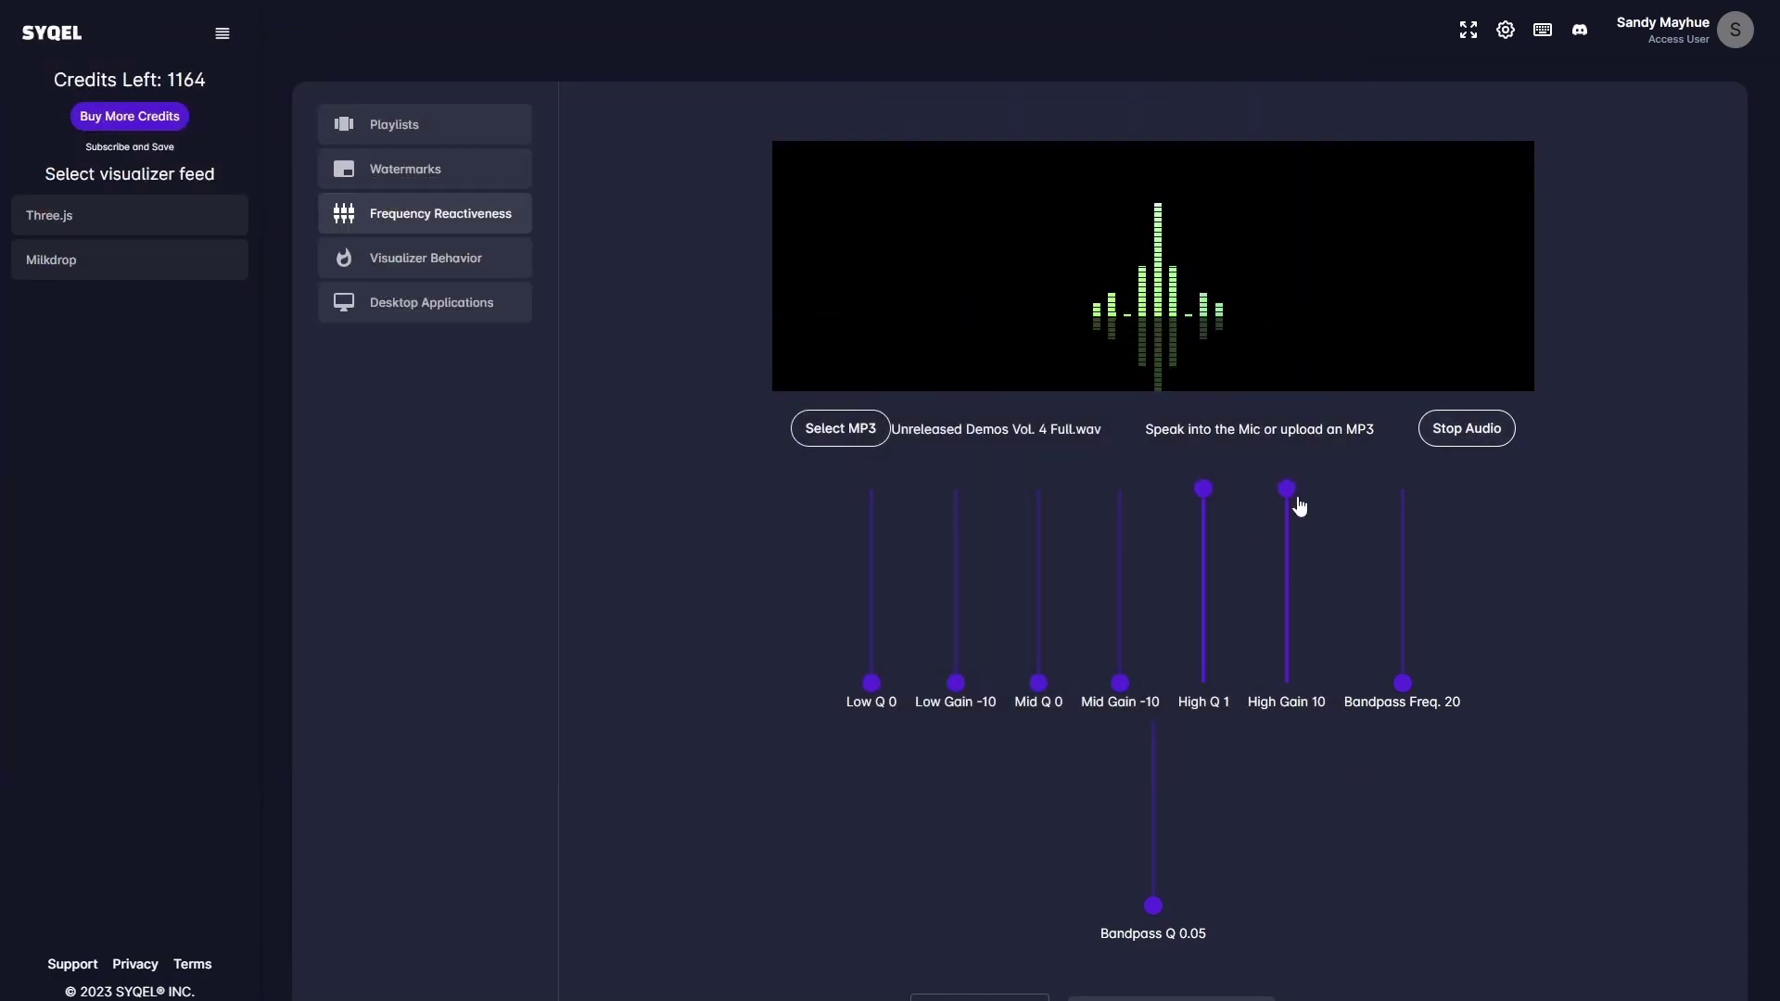
{"action": "left_click_drag", "start_coordinate": [1296, 500], "coordinate": [1289, 458]}
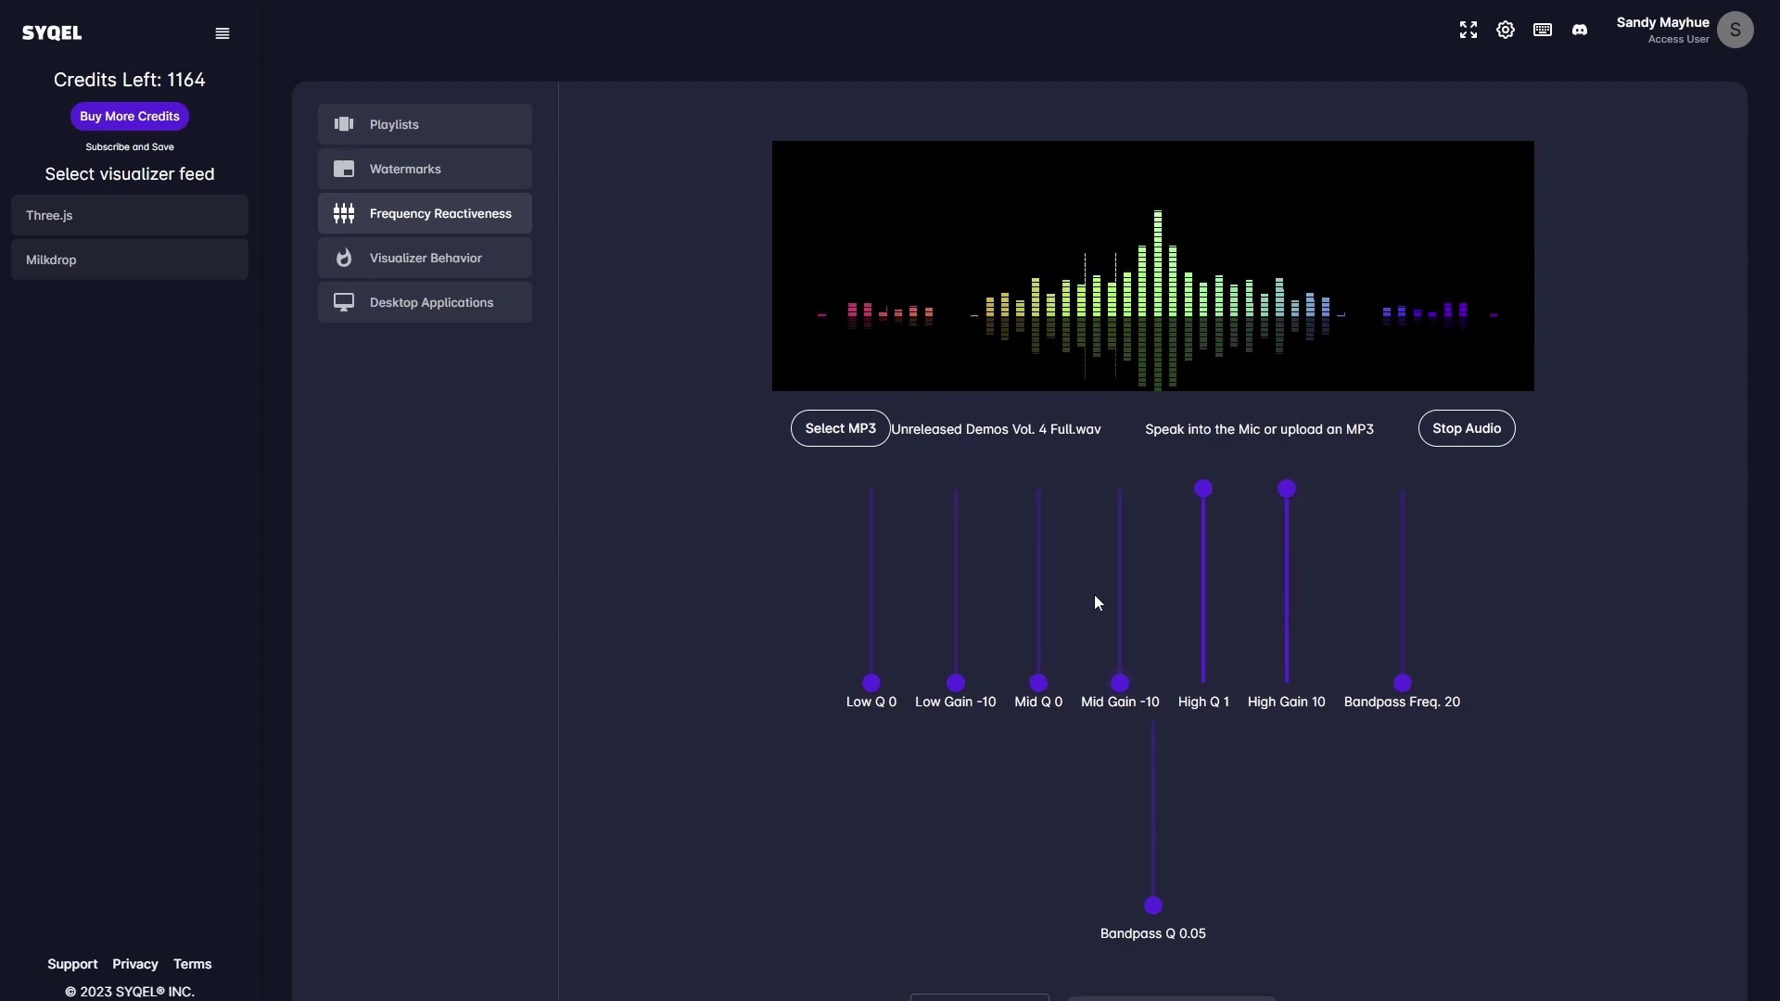
{"action": "left_click", "coordinate": [1487, 452]}
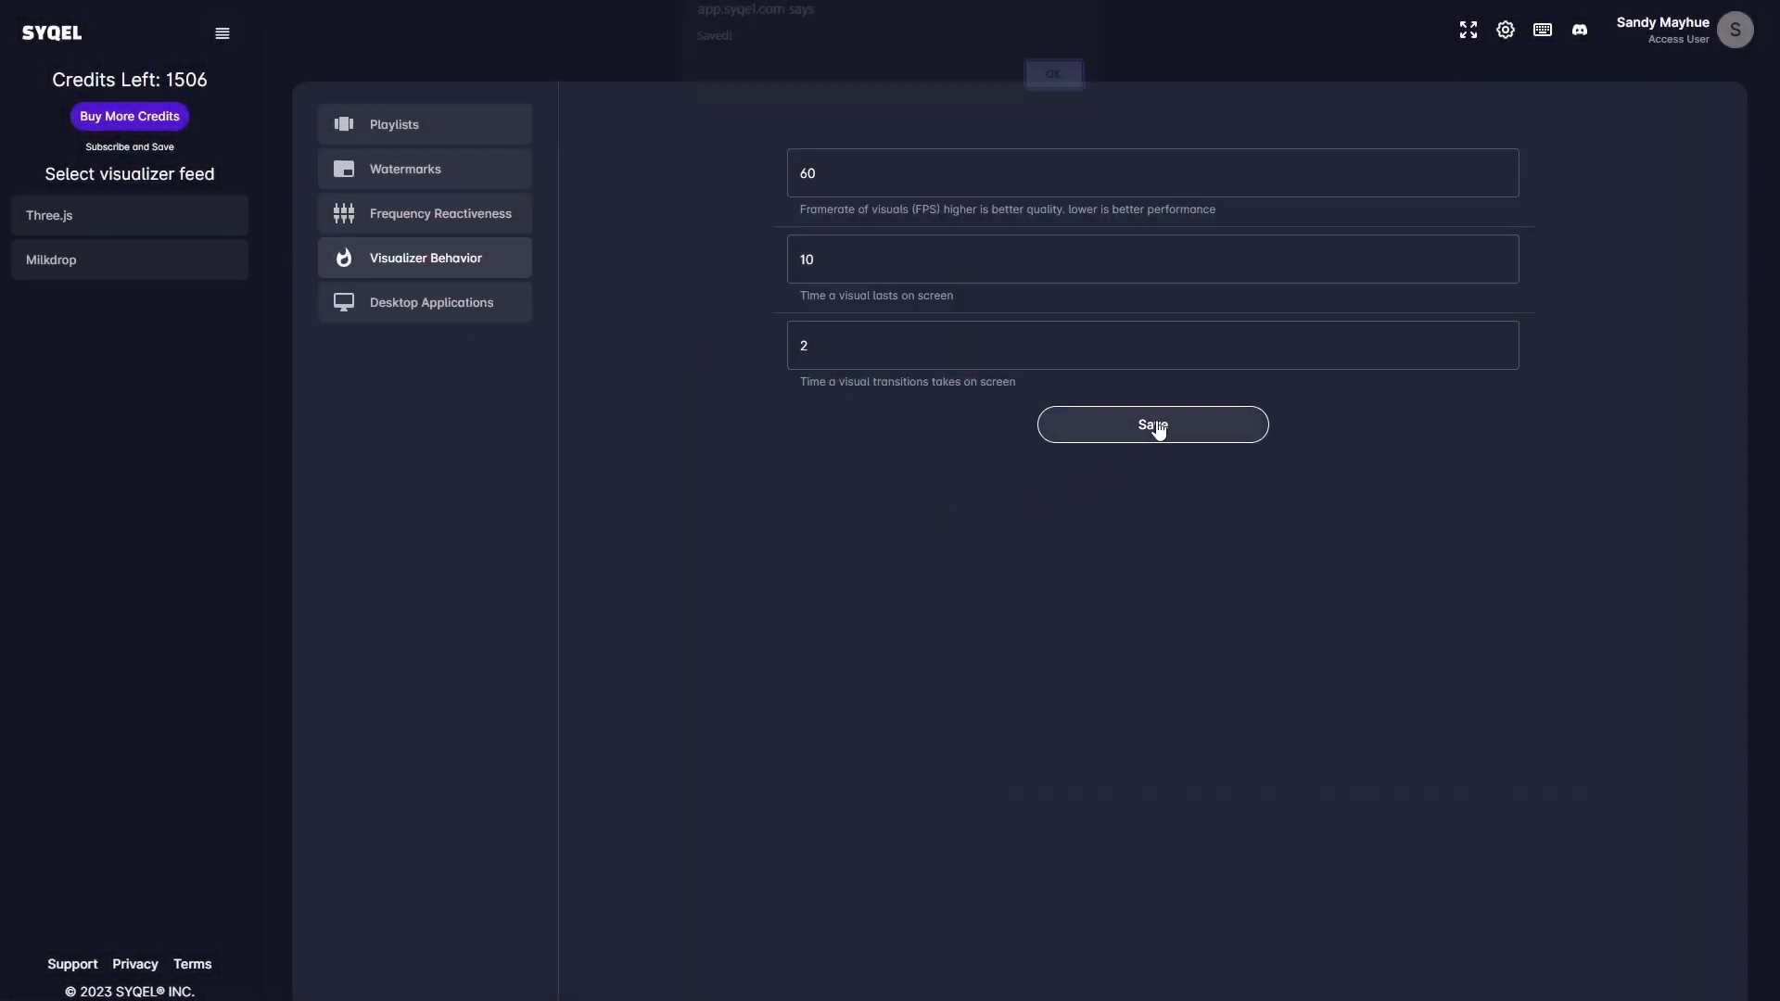
- Finish saving the visualizer behavior settings, and select the B ROll 1 audio preset for the Three.js feed
{"action": "left_click", "coordinate": [1053, 88]}
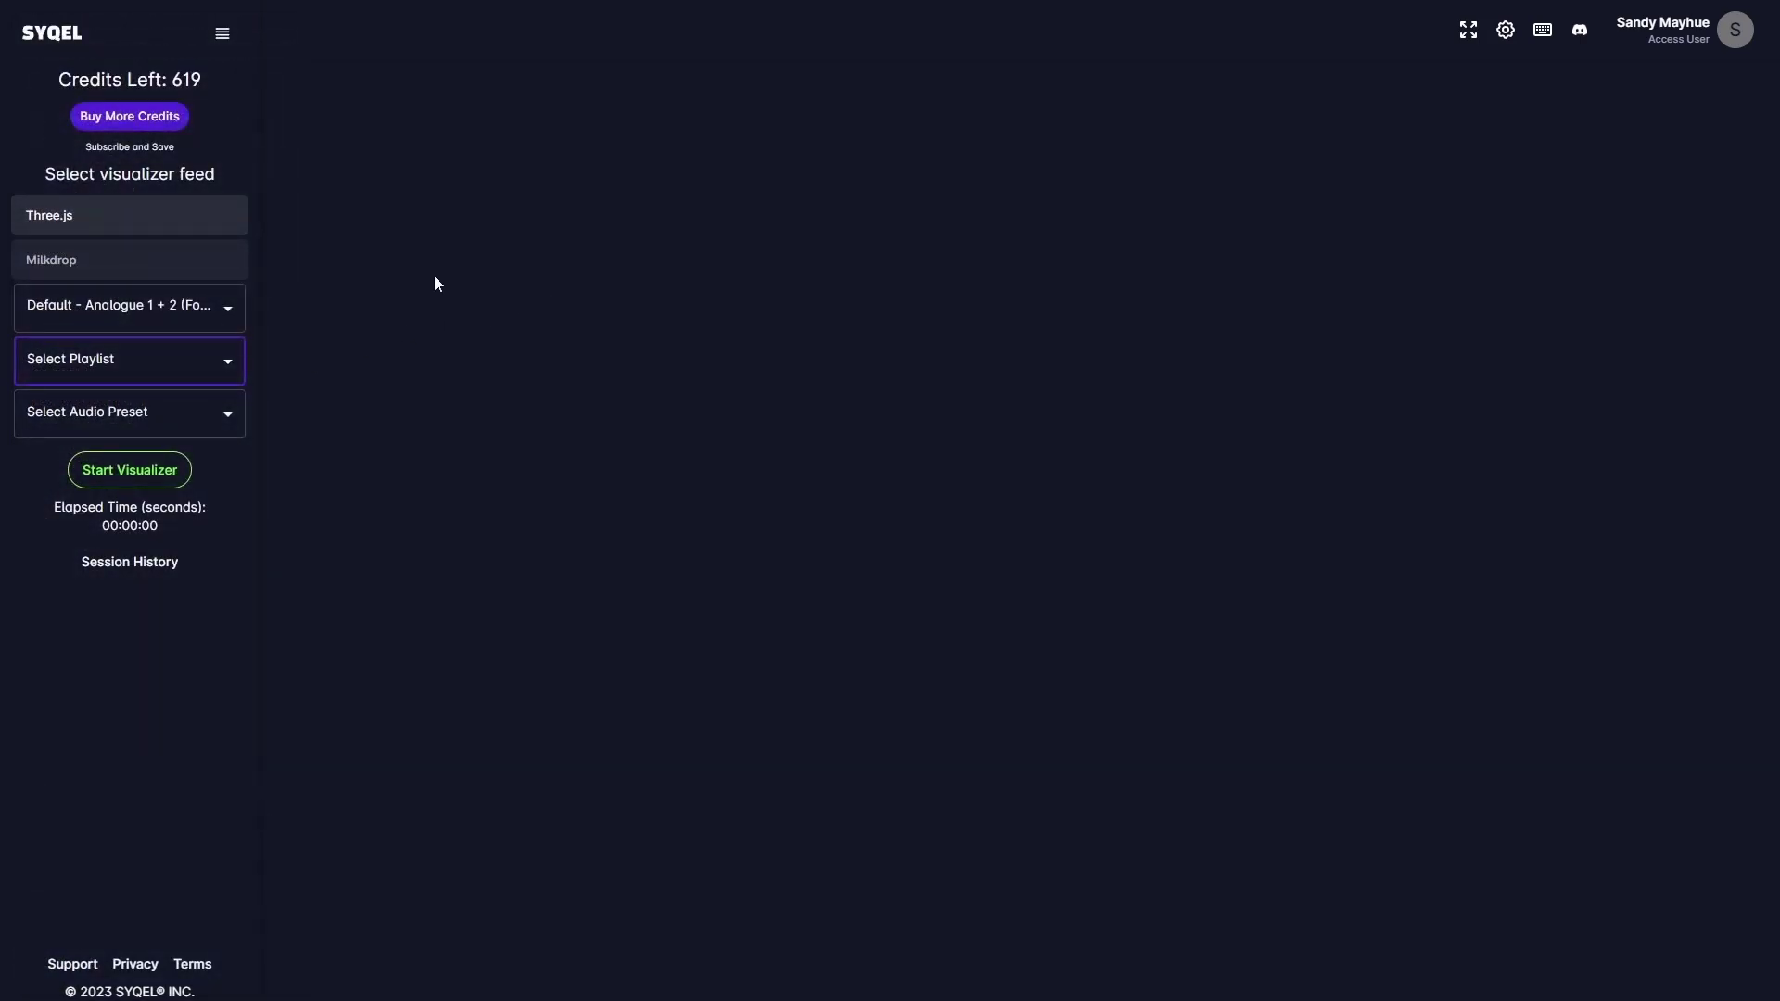
{"action": "left_click", "coordinate": [194, 403]}
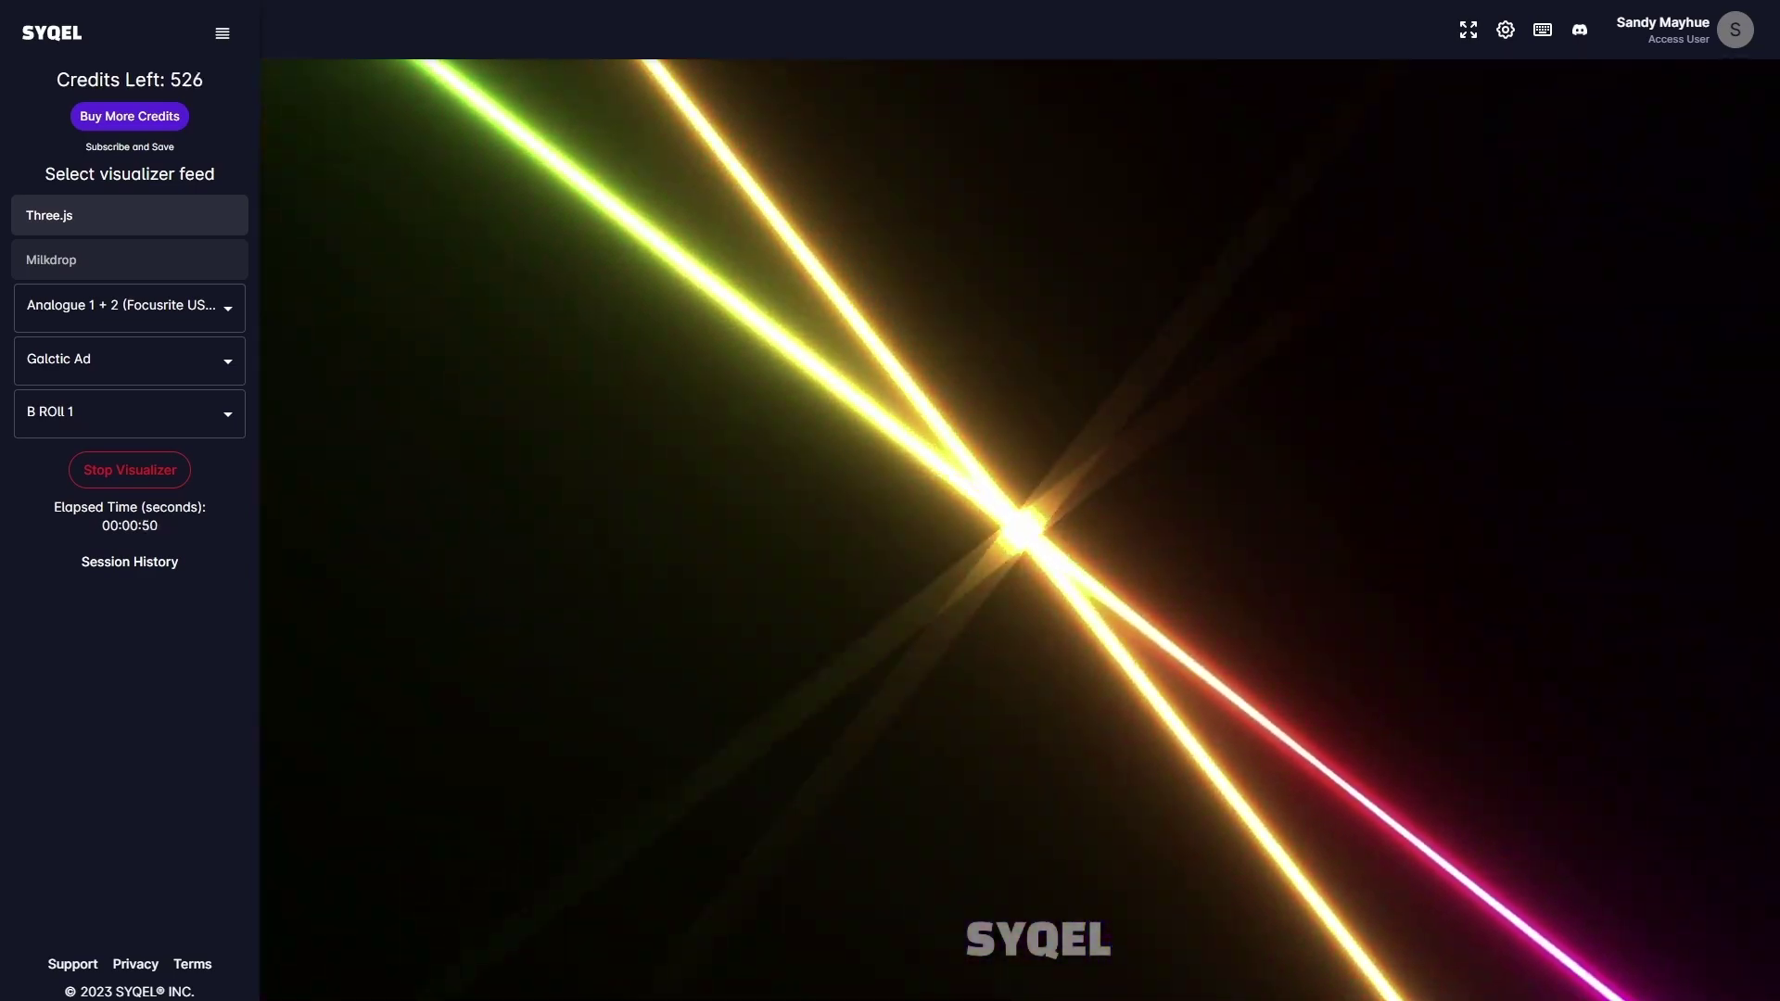
- Advance the running visualizer to the next visual, and go back to the previous one
{"action": "key", "text": "space"}
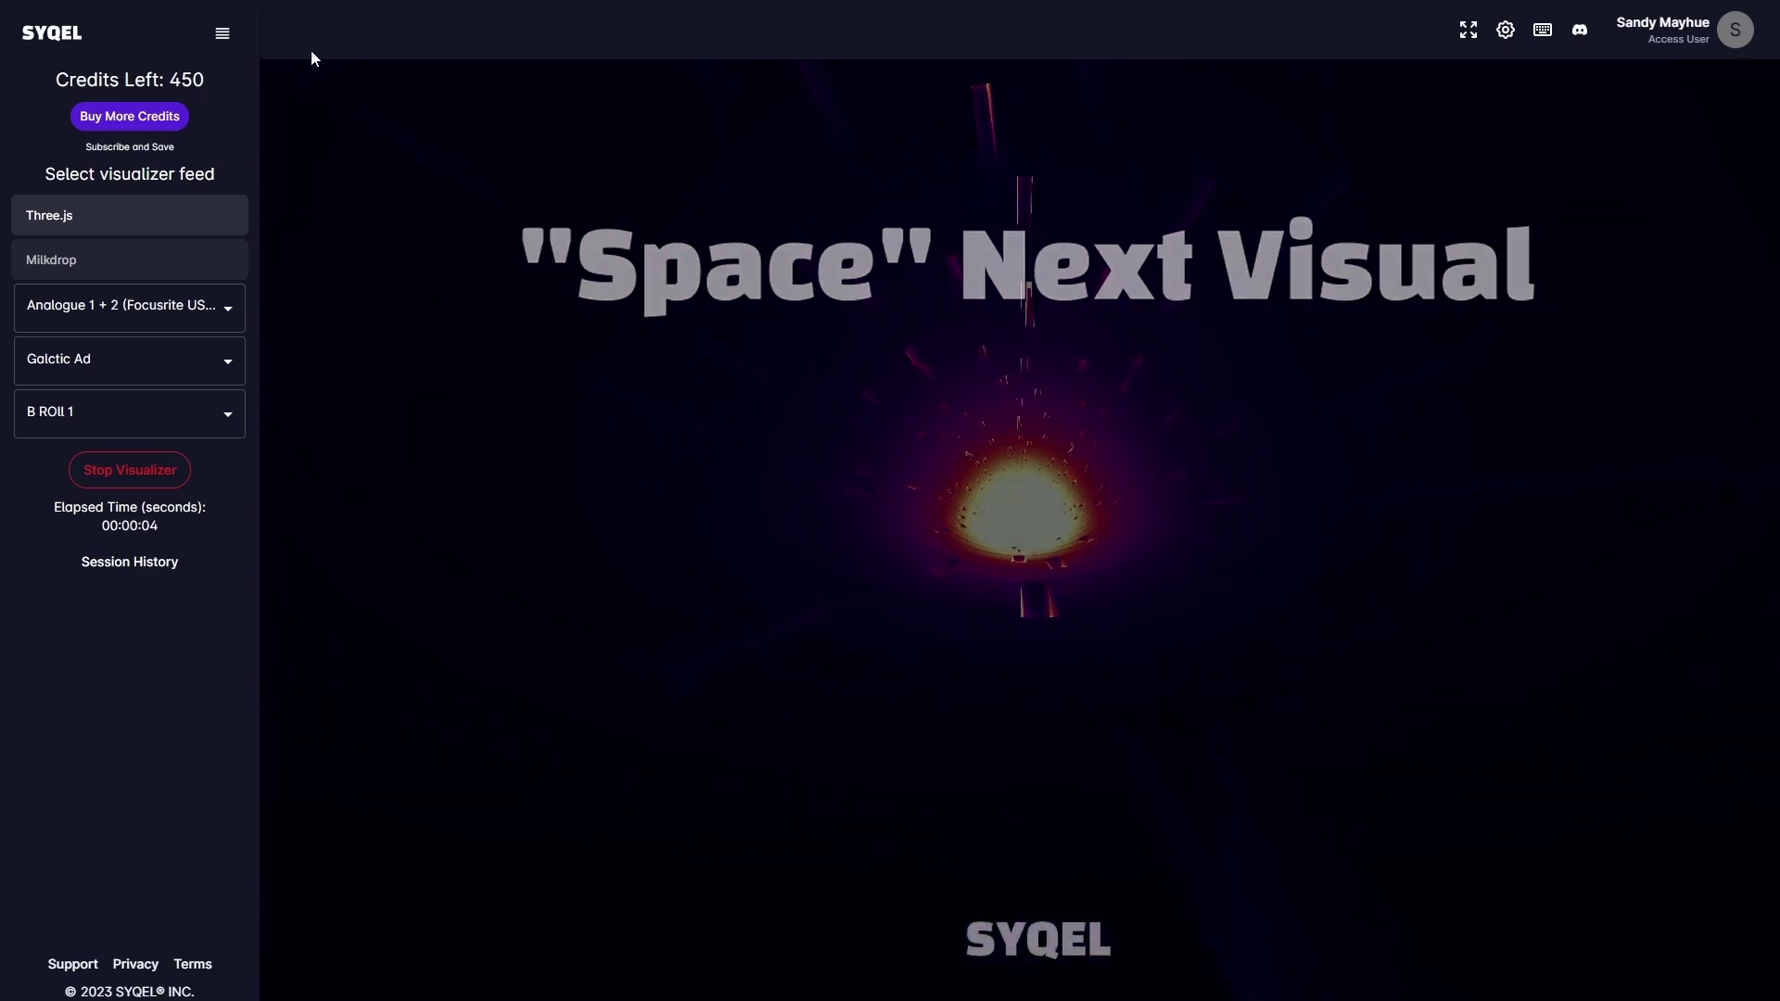
{"action": "key", "text": "BackSpace"}
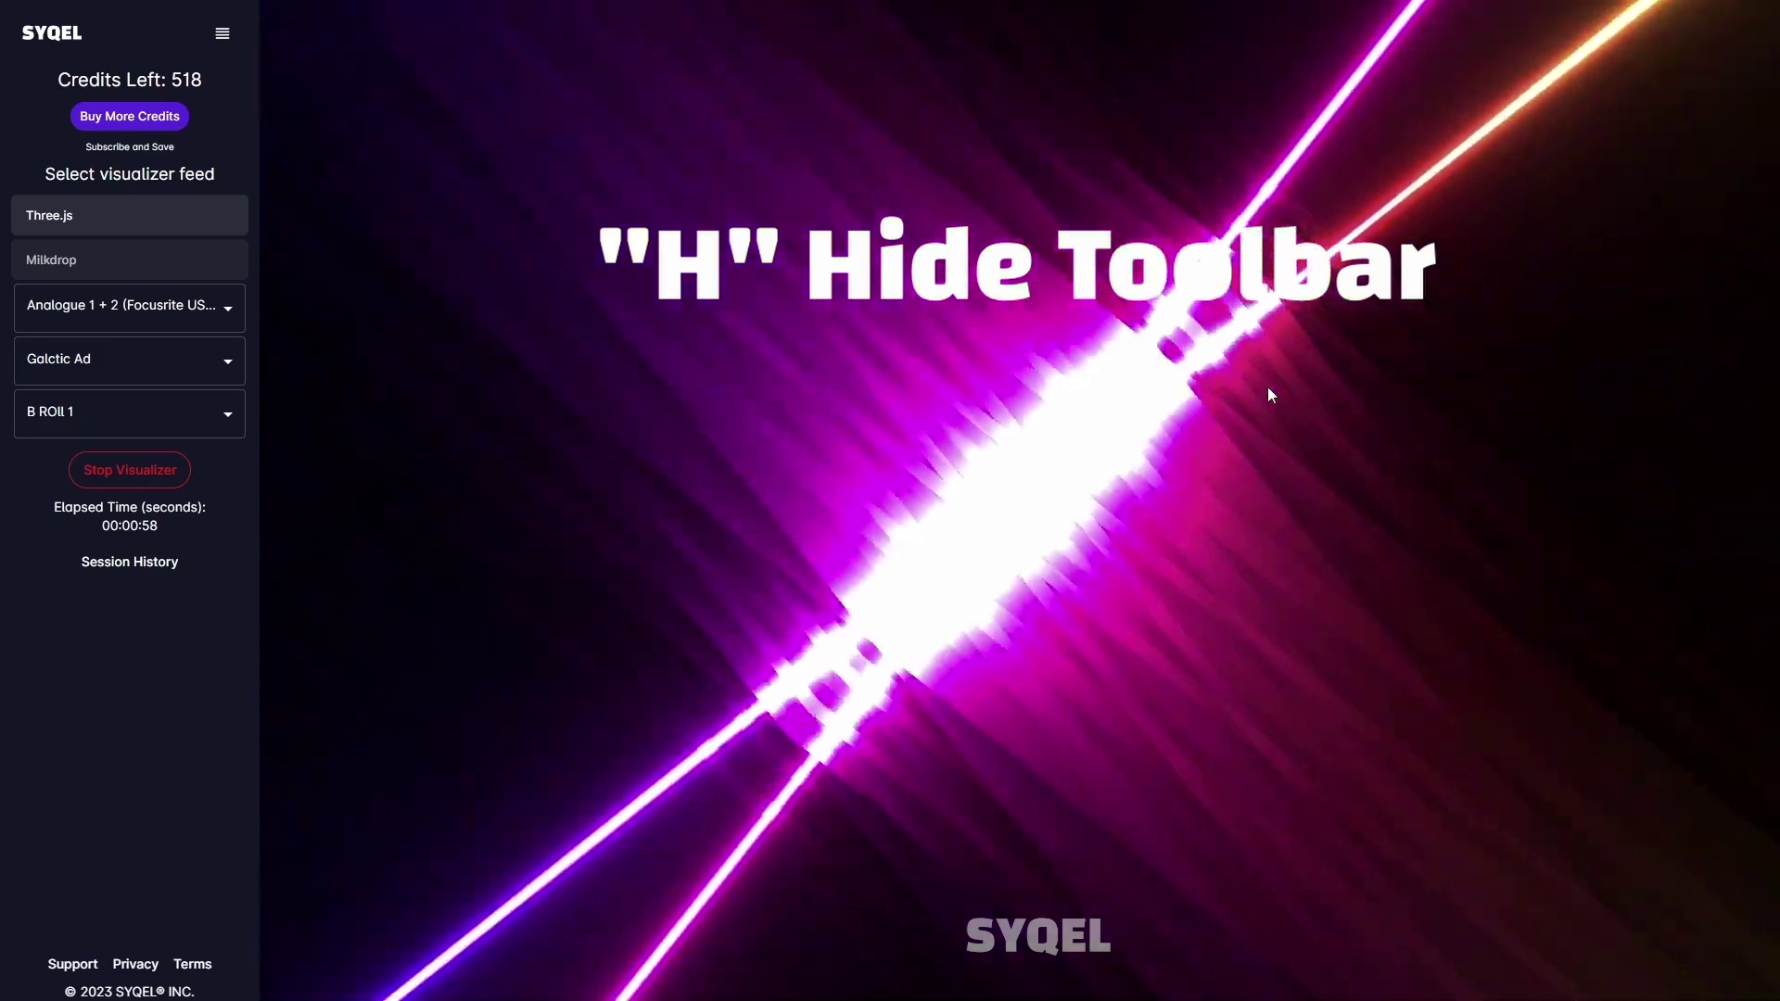
- Hide the toolbar above the running visualizer, and toggle the watermarks off and back on
{"action": "key", "text": "h"}
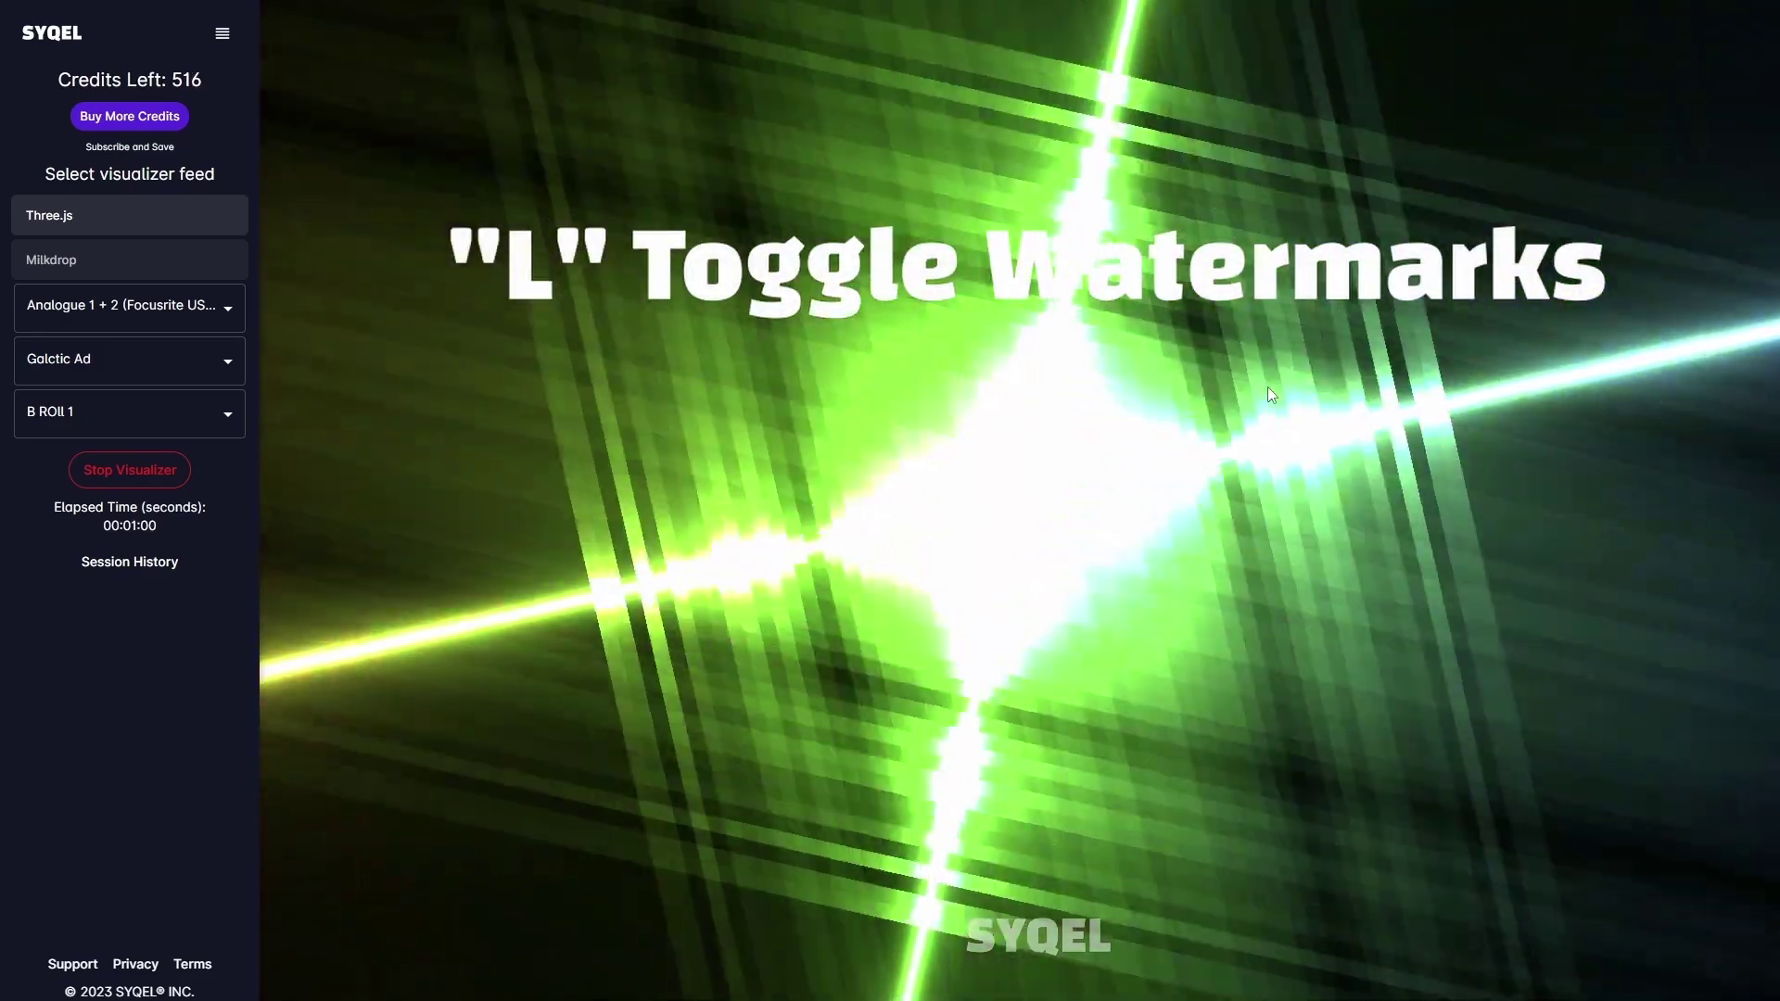
{"action": "key", "text": "l"}
{"action": "key", "text": "l"}
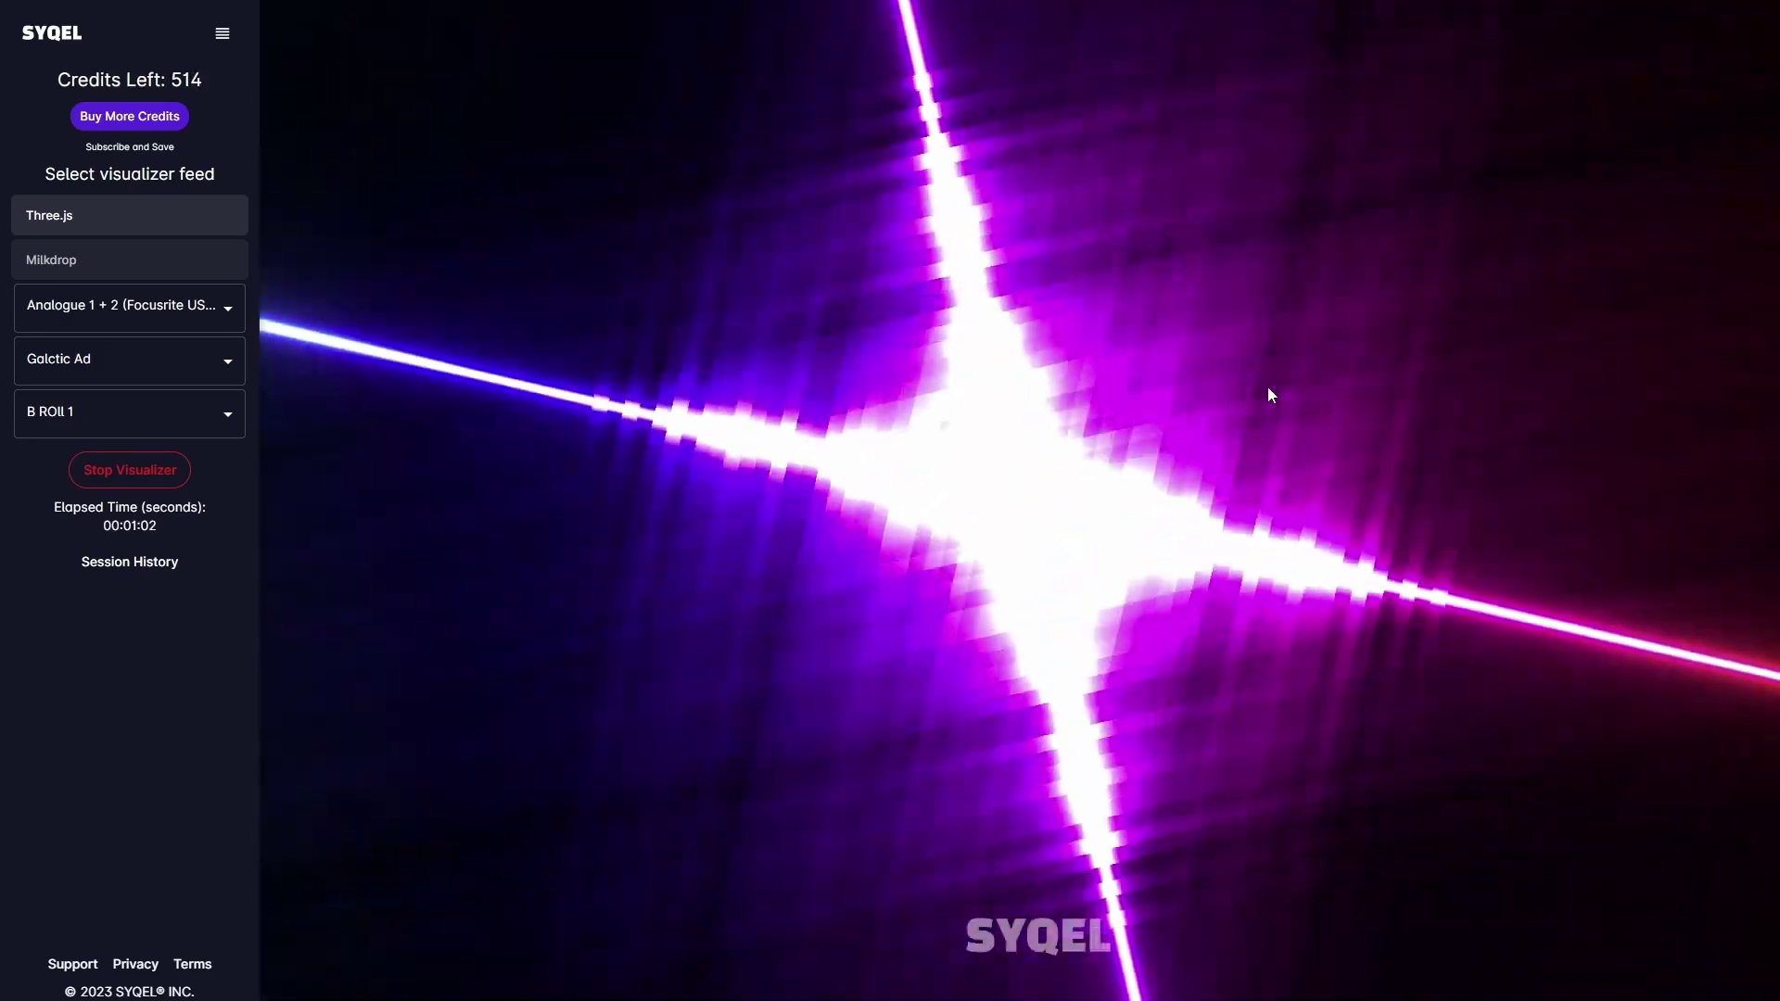